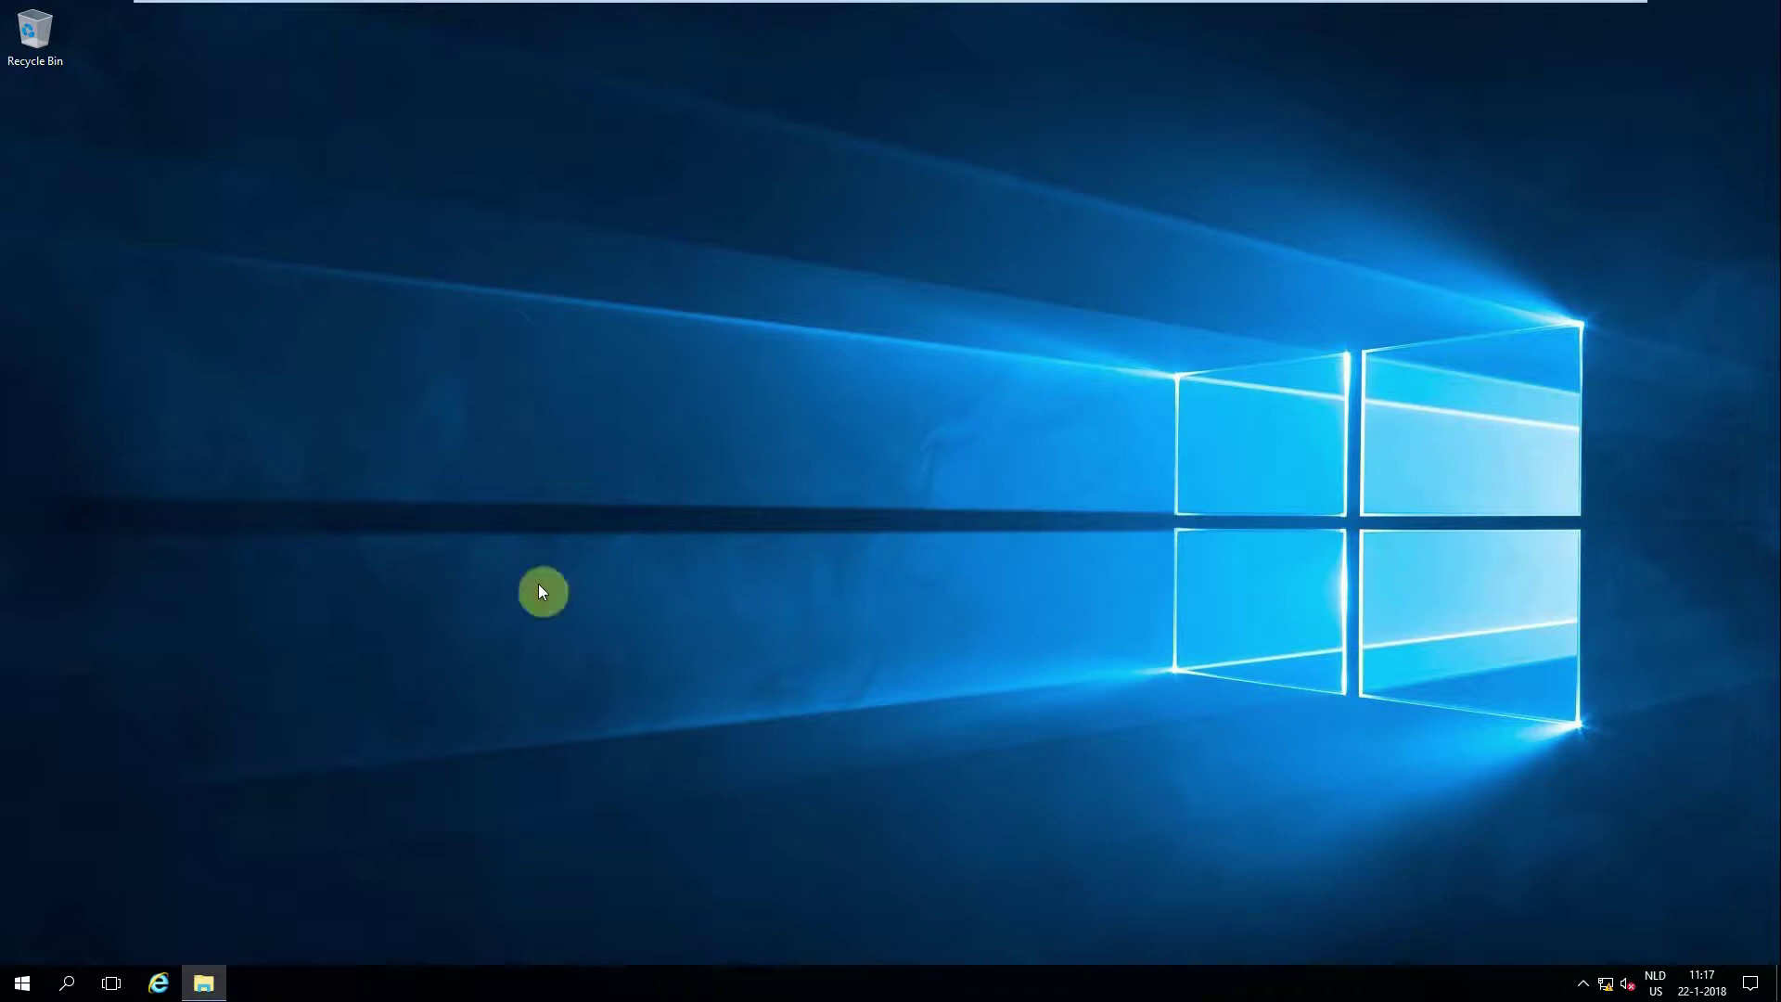
Step: Run Autorun from the Scense 10 DVD Drive (D:) as administrator
{"action": "left_click", "coordinate": [204, 982]}
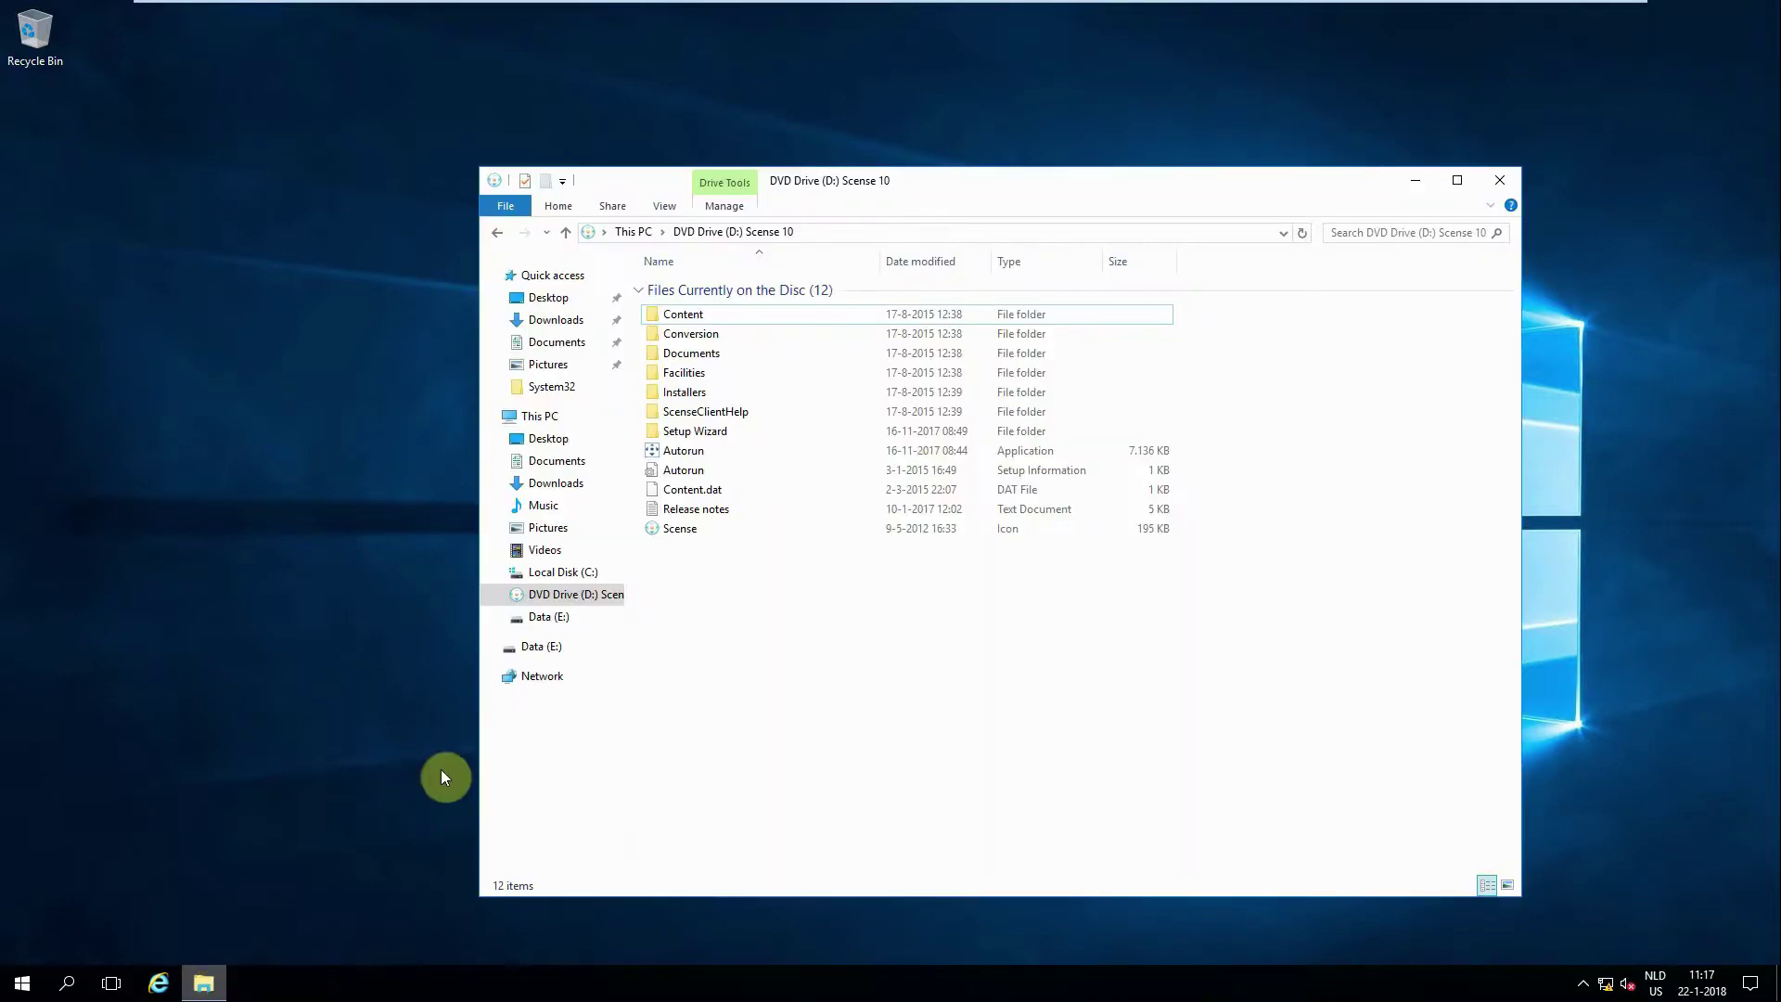
{"action": "right_click", "coordinate": [688, 457]}
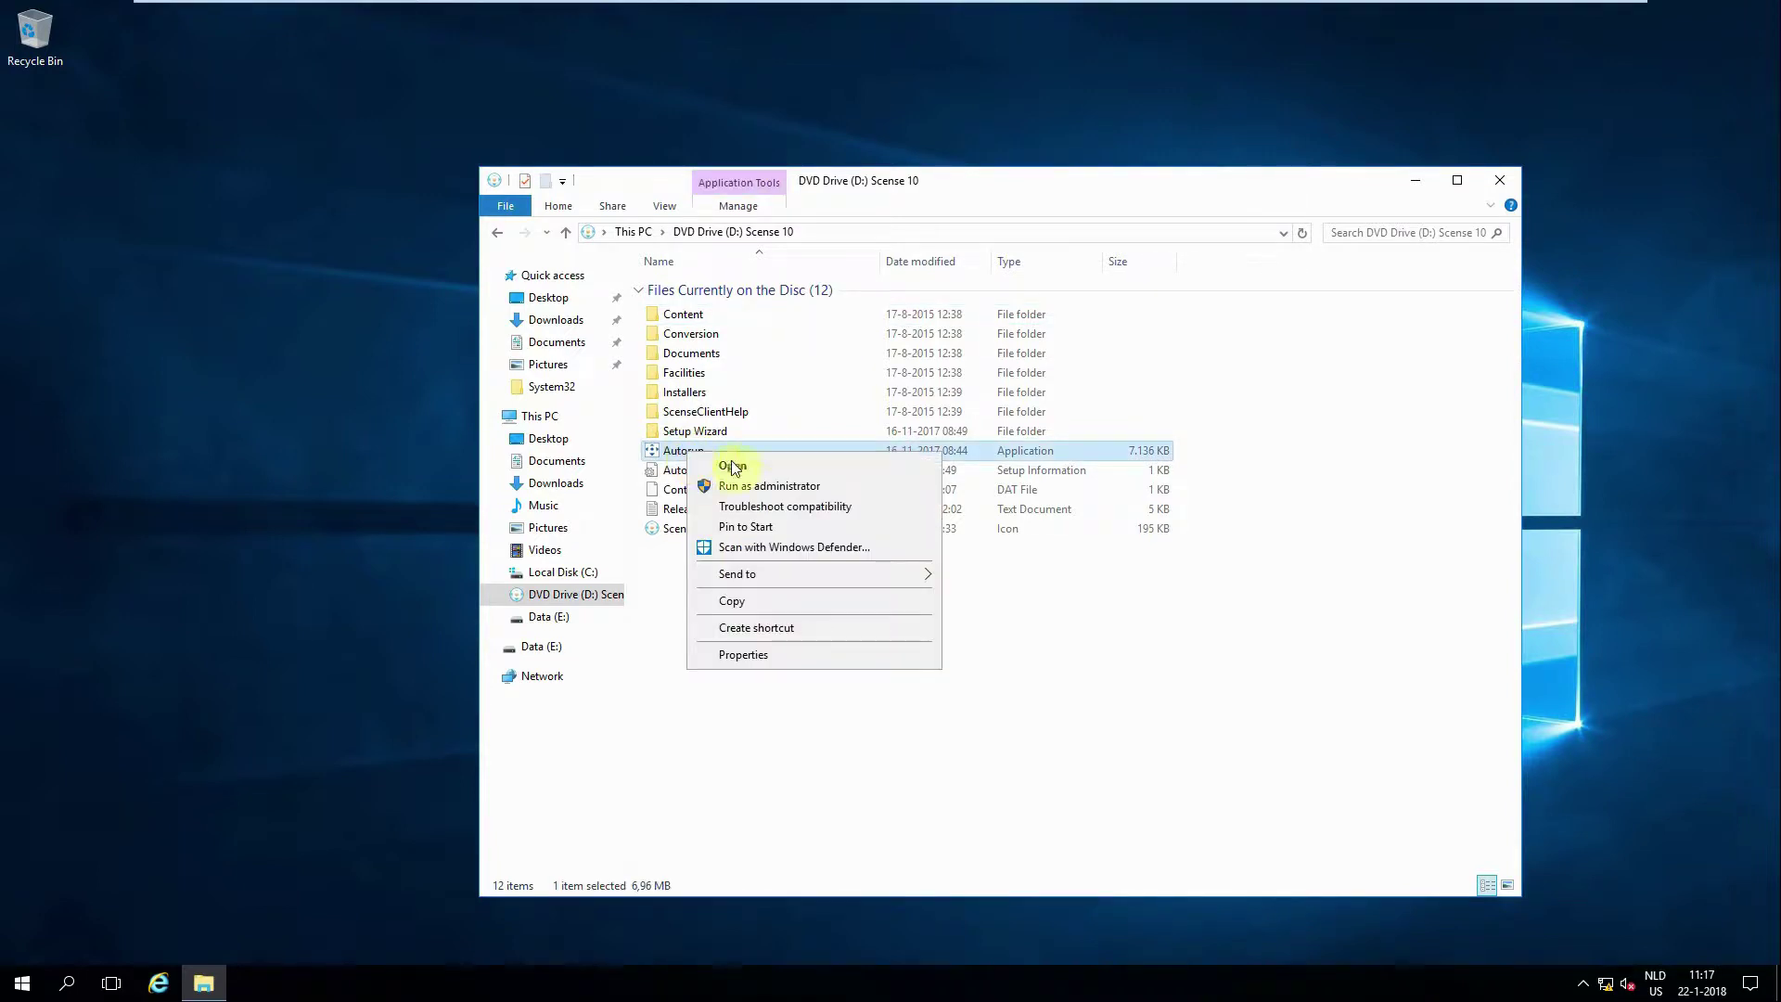
{"action": "left_click", "coordinate": [754, 486]}
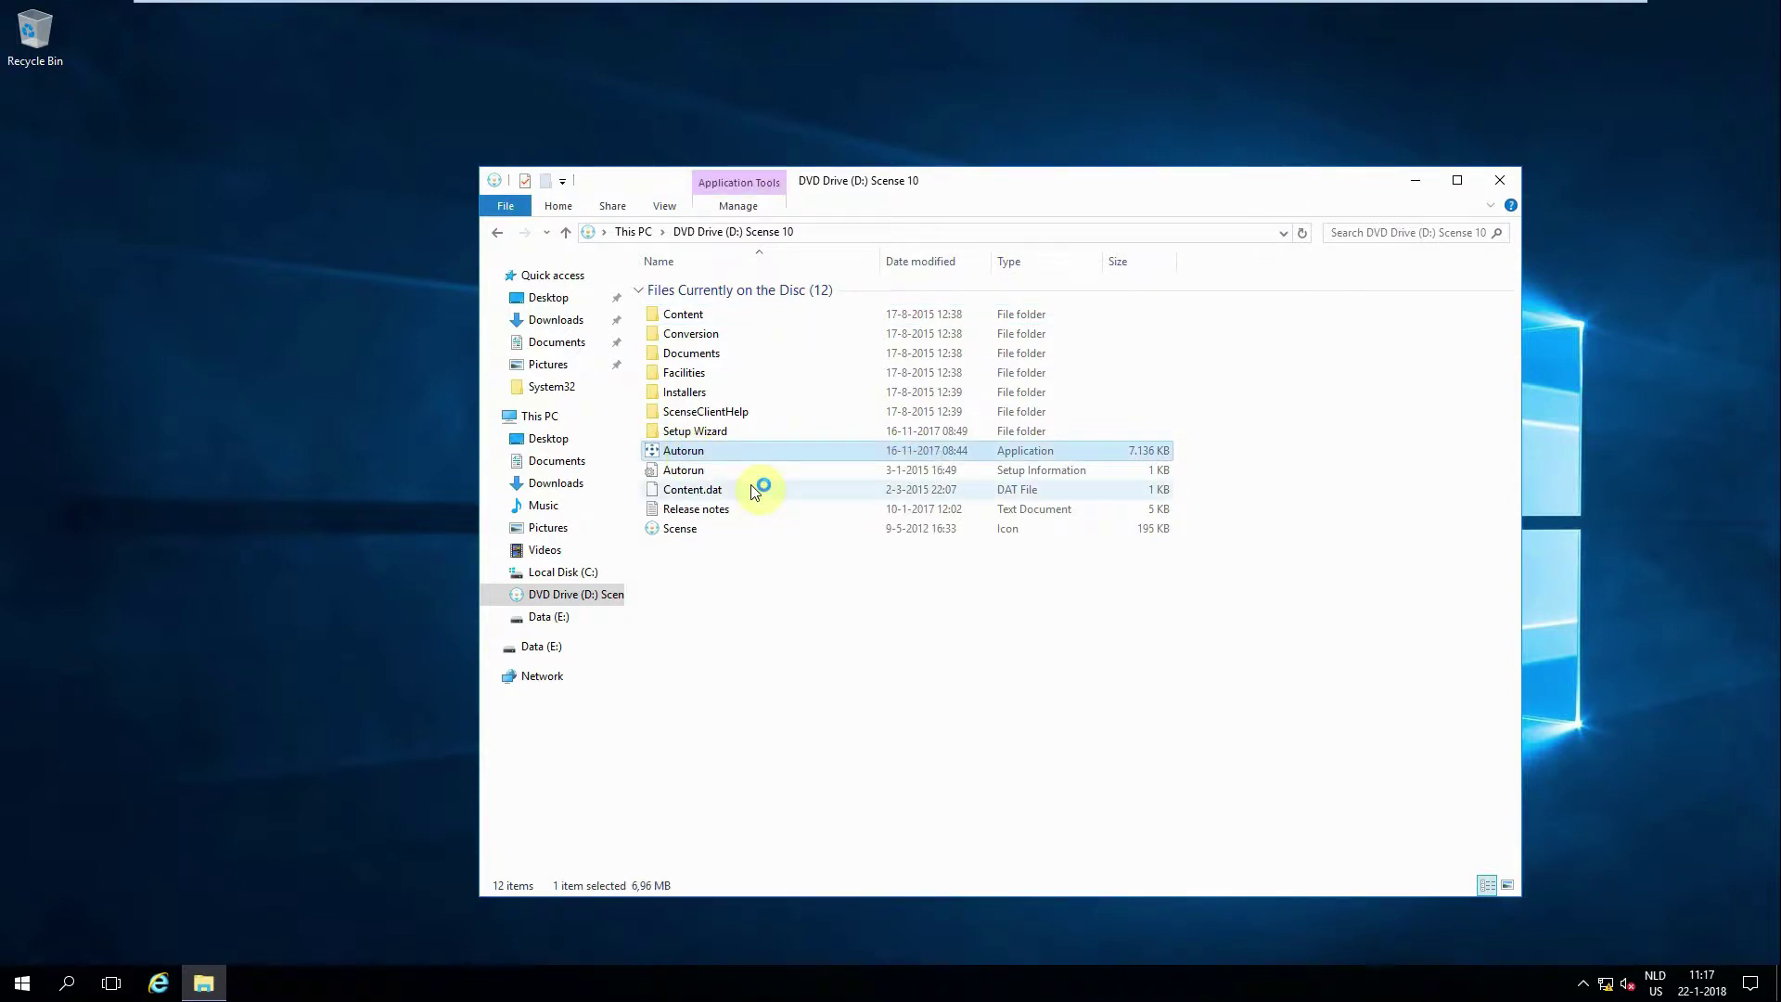
Step: Close the disc window and launch the wizard via 'Setup your Scense System now'
{"action": "left_click", "coordinate": [1501, 180]}
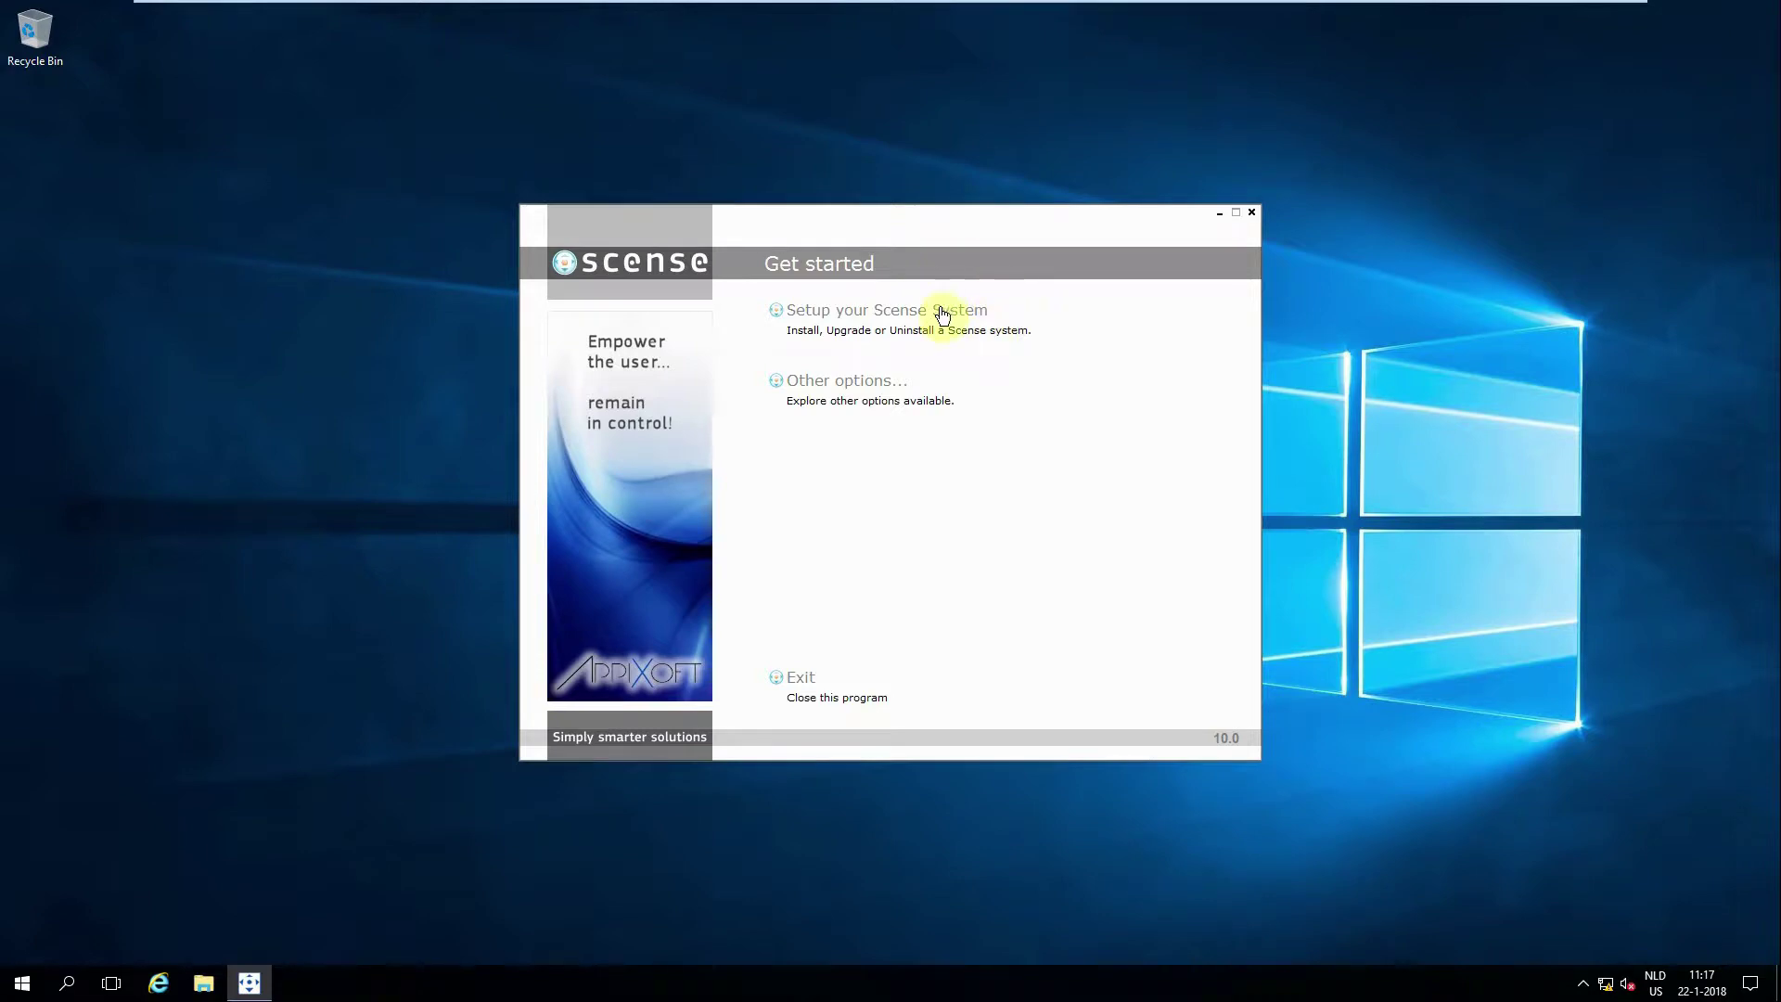
{"action": "left_click", "coordinate": [899, 318]}
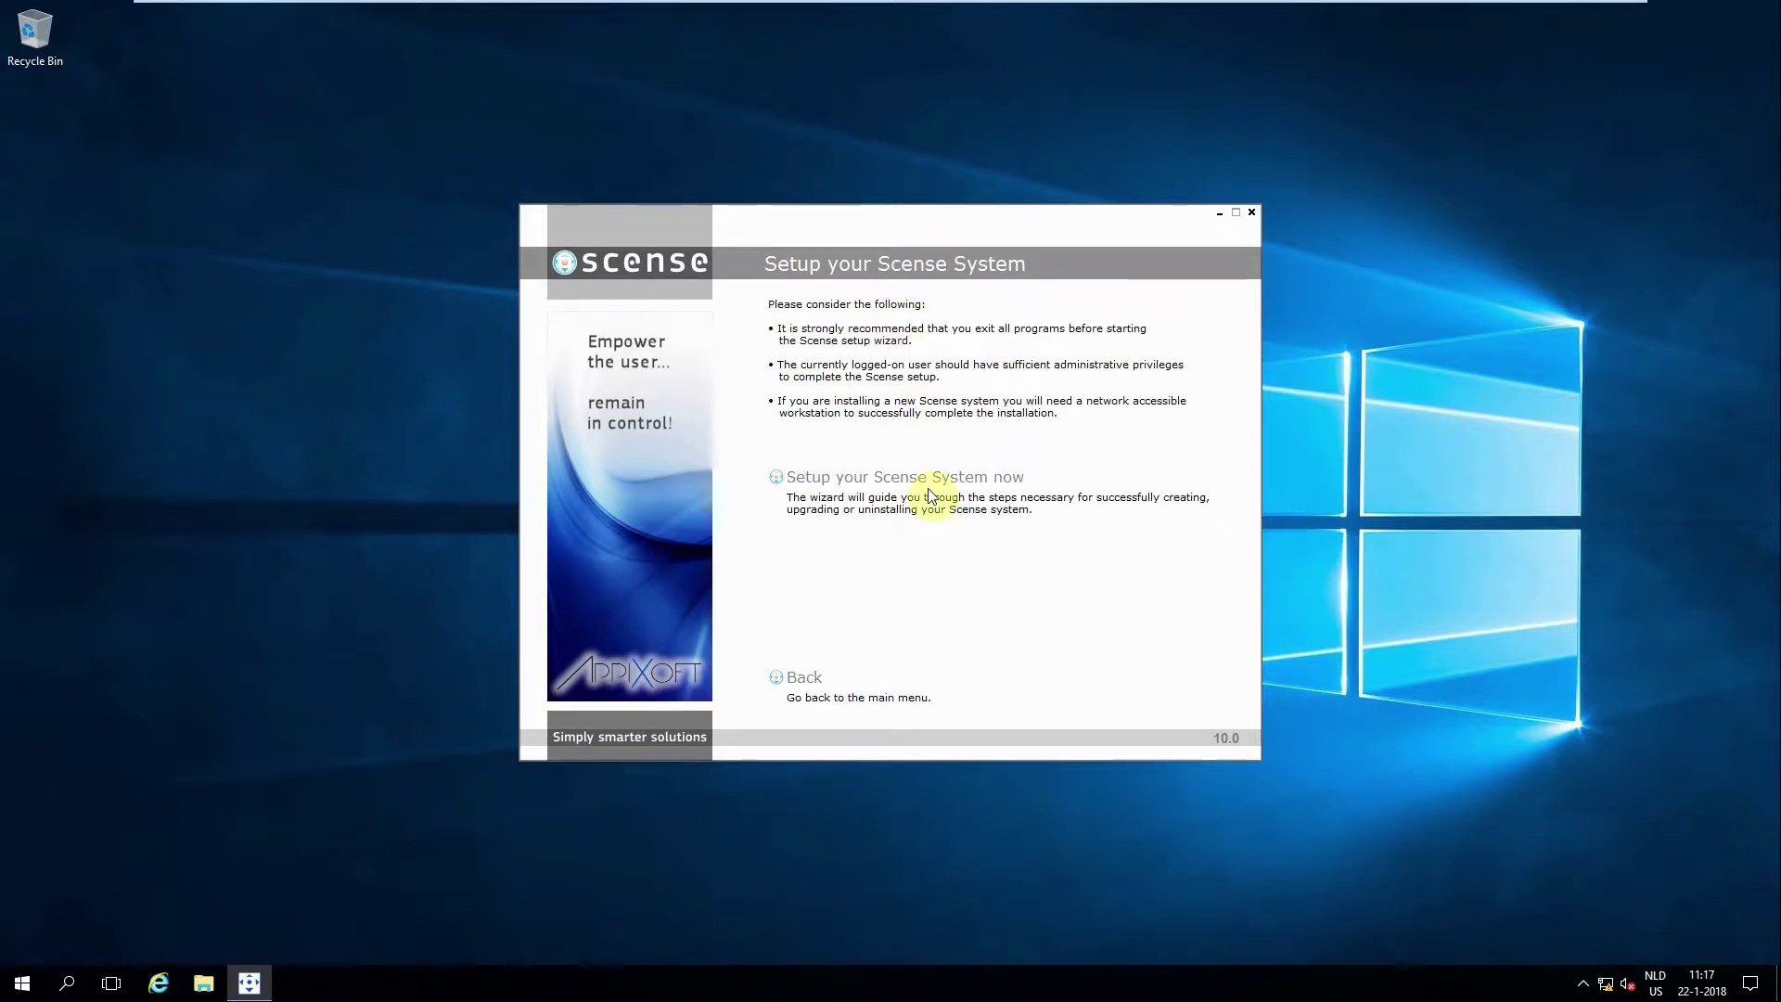
{"action": "left_click", "coordinate": [959, 481]}
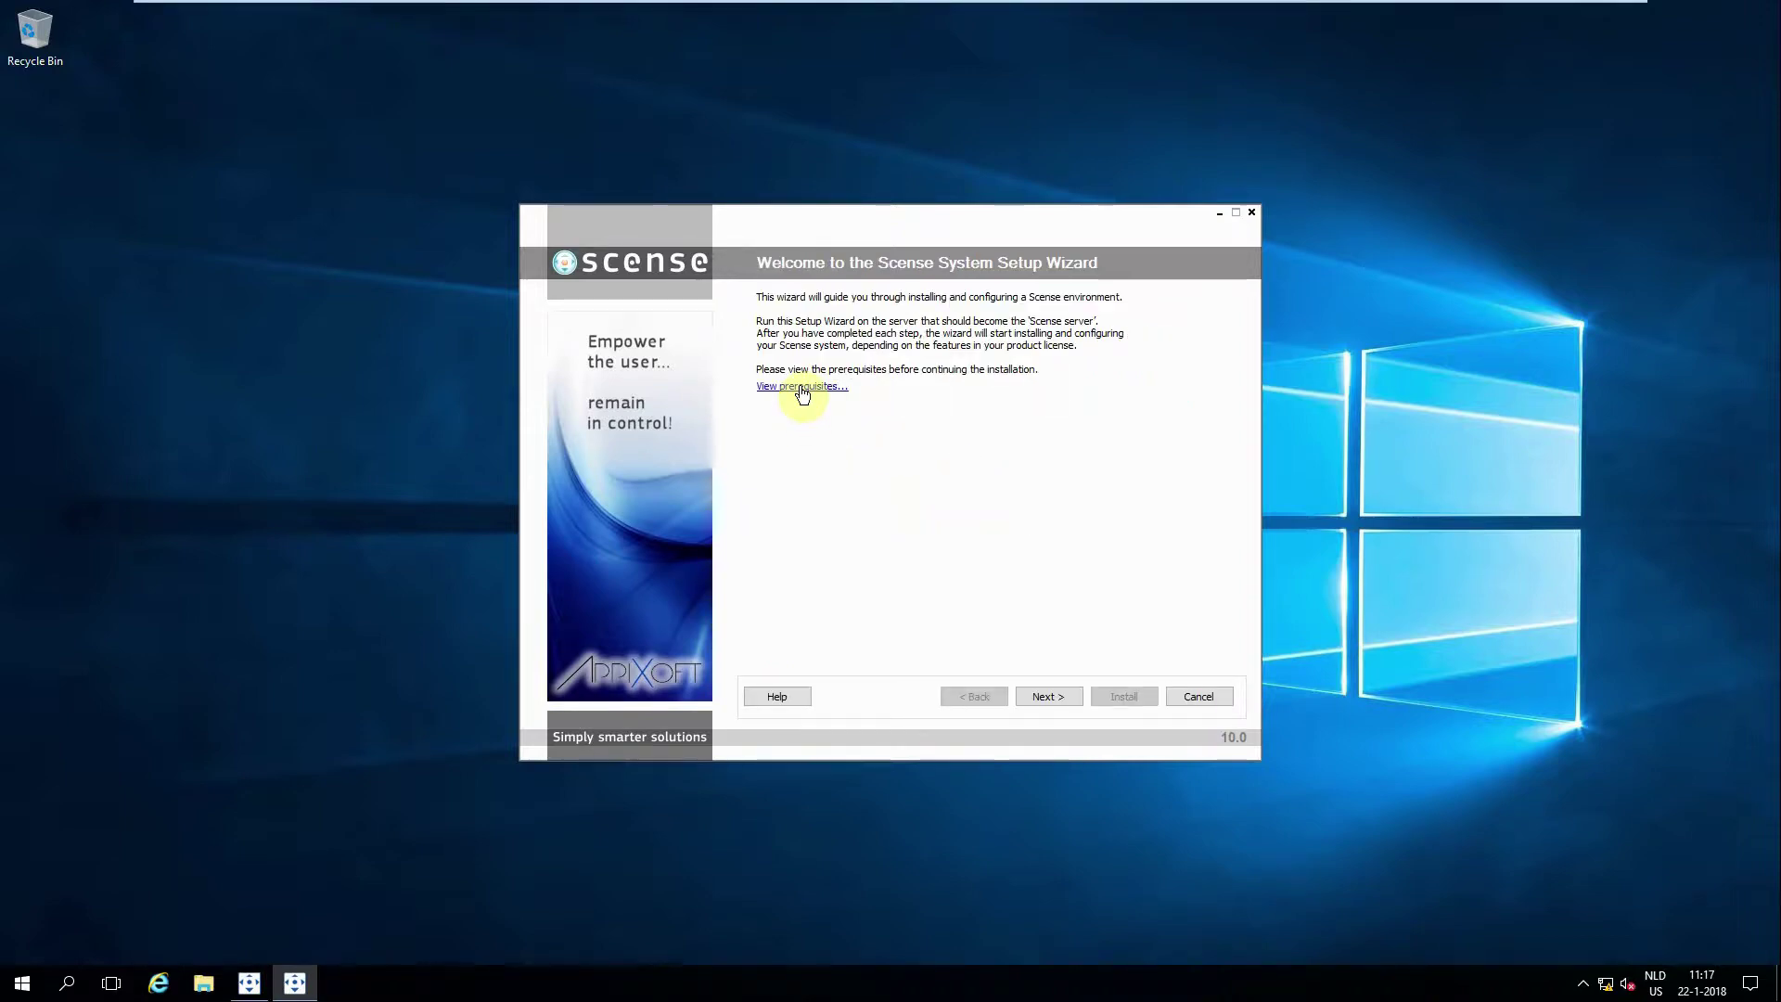
{"action": "left_click", "coordinate": [800, 386]}
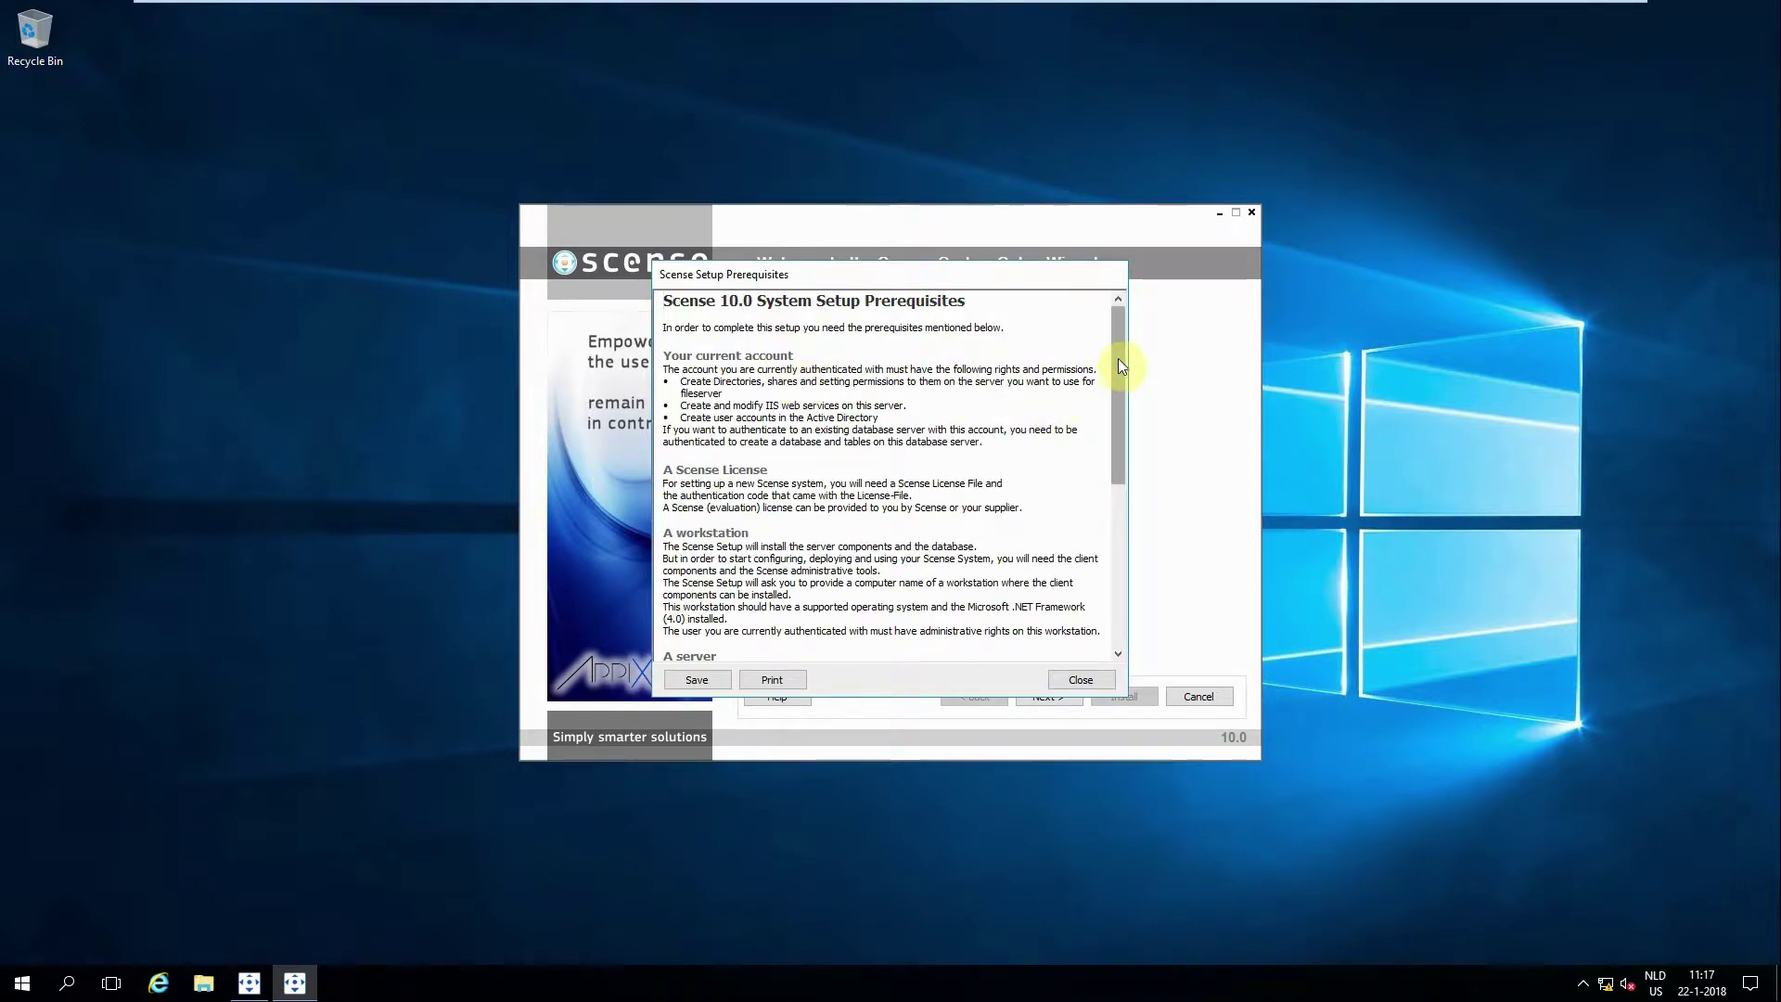
{"action": "left_click_drag", "start_coordinate": [1116, 422], "coordinate": [1117, 332]}
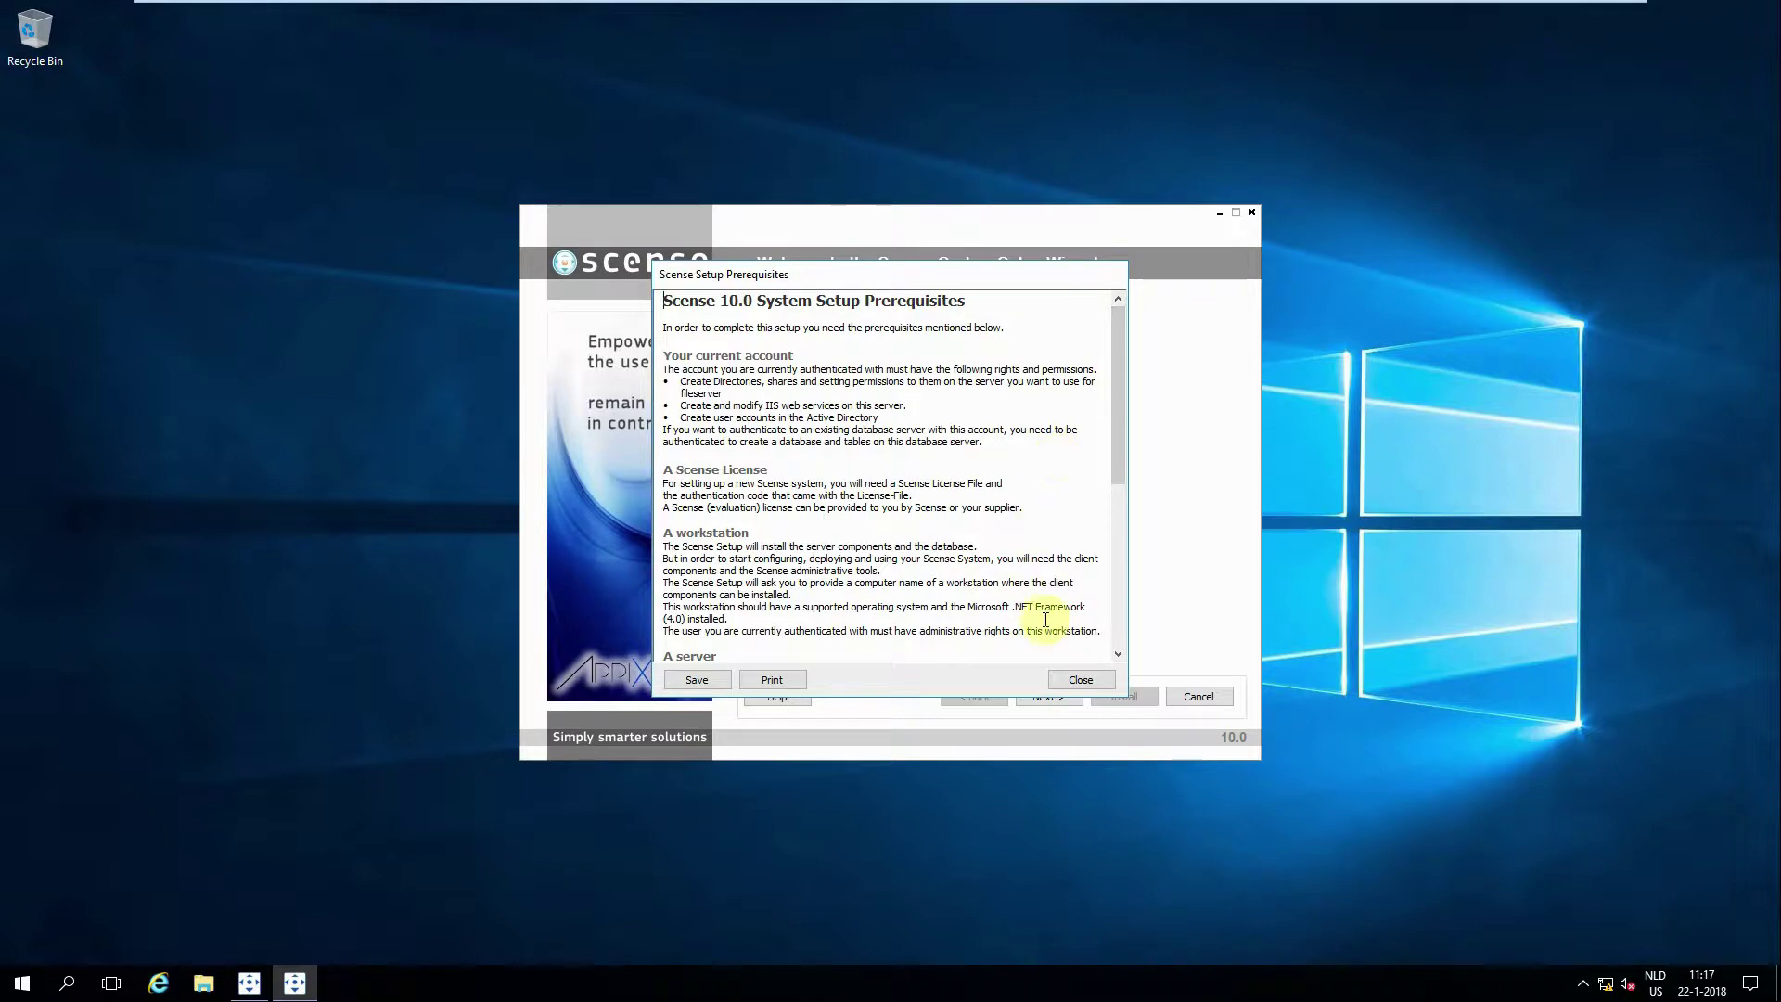
{"action": "left_click", "coordinate": [1076, 680]}
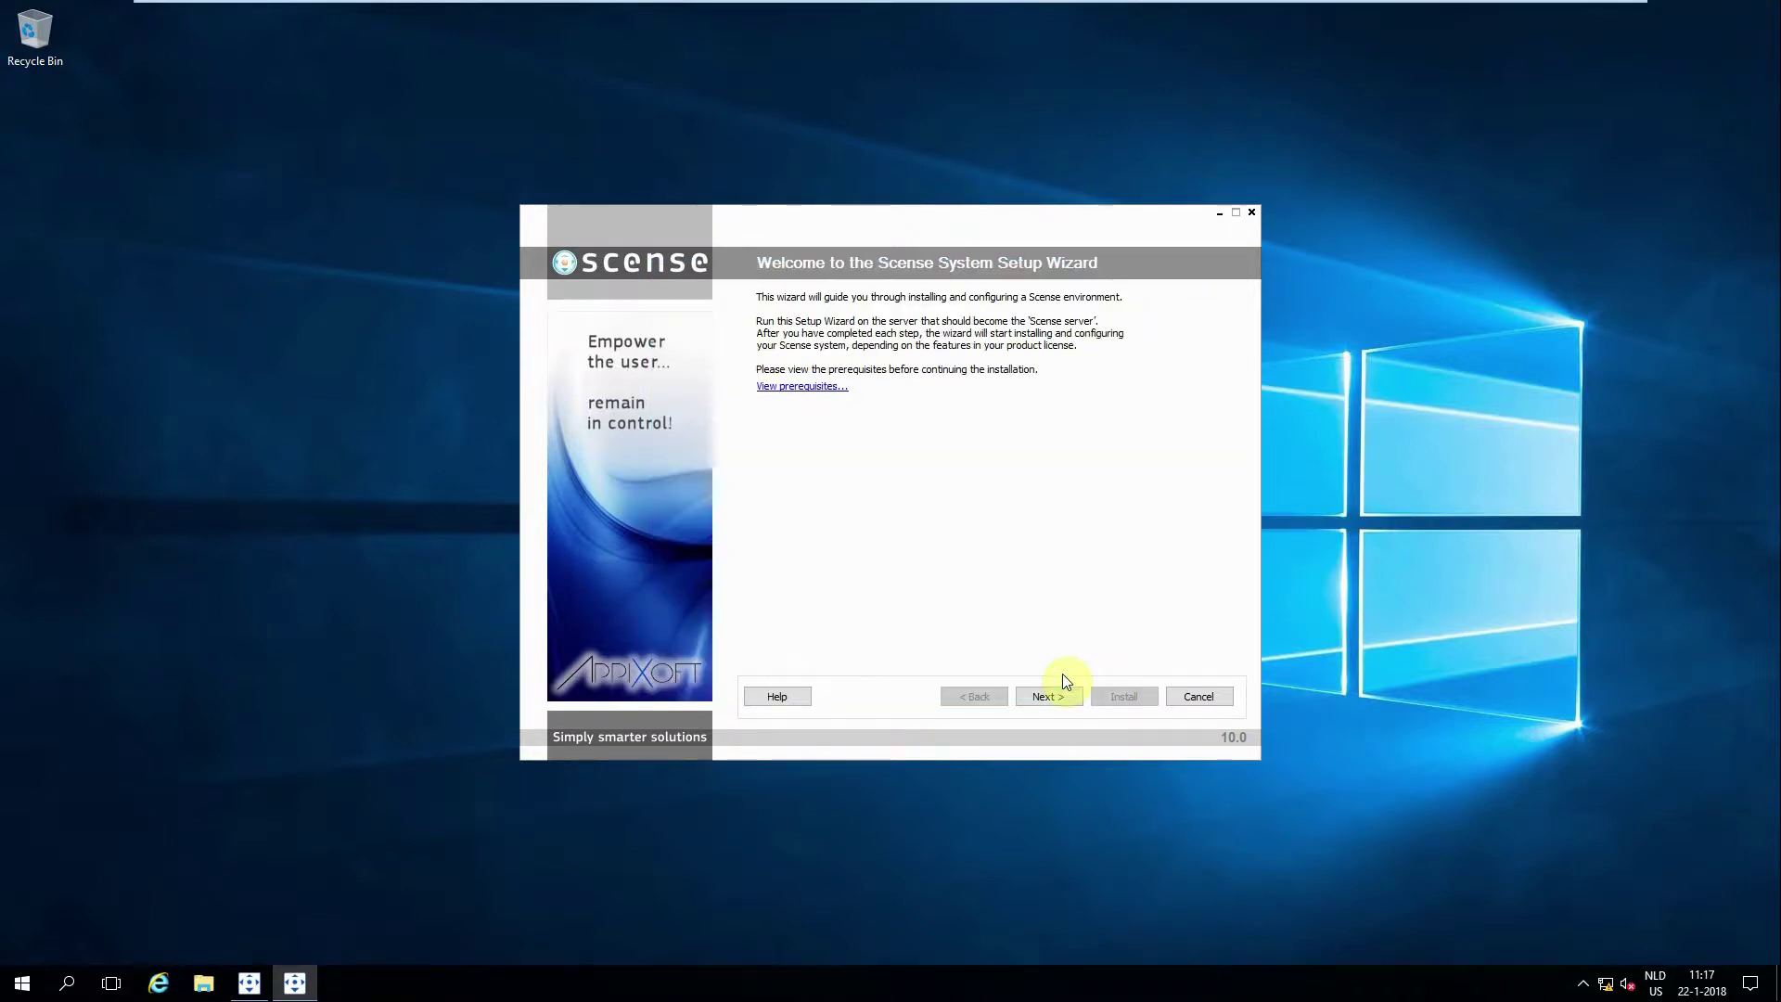
Step: Get past the welcome and preparation pages and accept the license agreement with 'I agree'
{"action": "left_click", "coordinate": [1047, 696]}
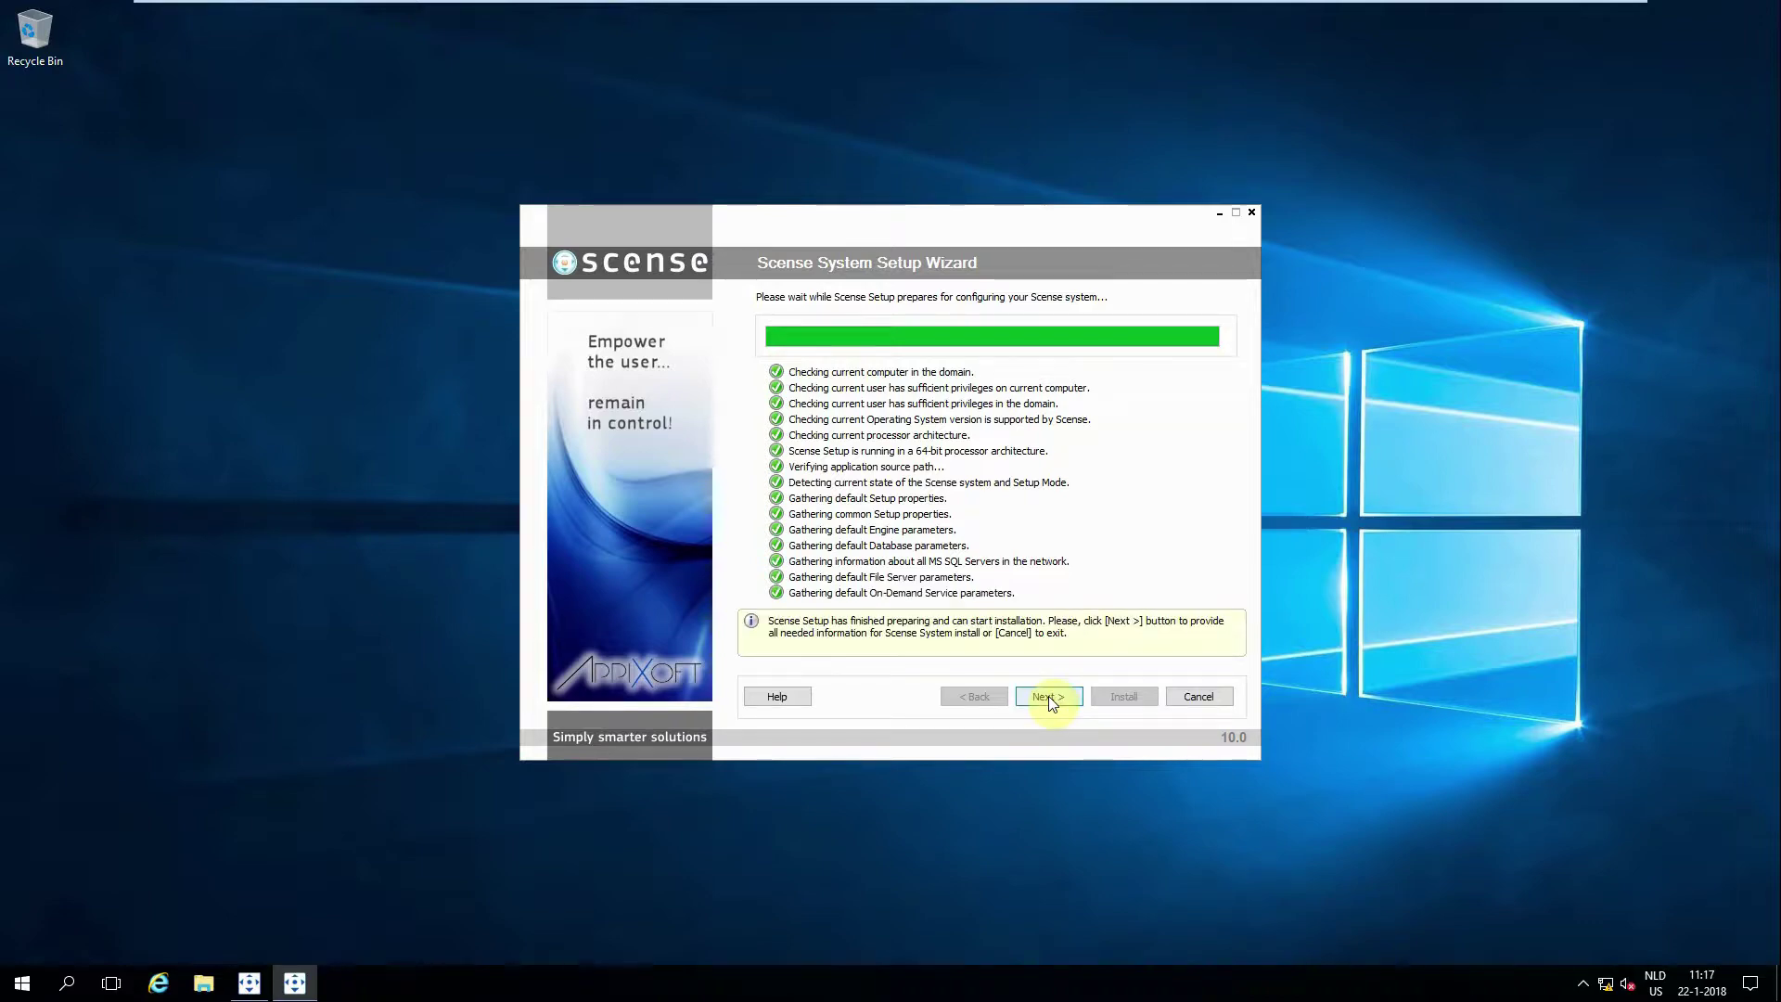
{"action": "left_click", "coordinate": [1050, 696]}
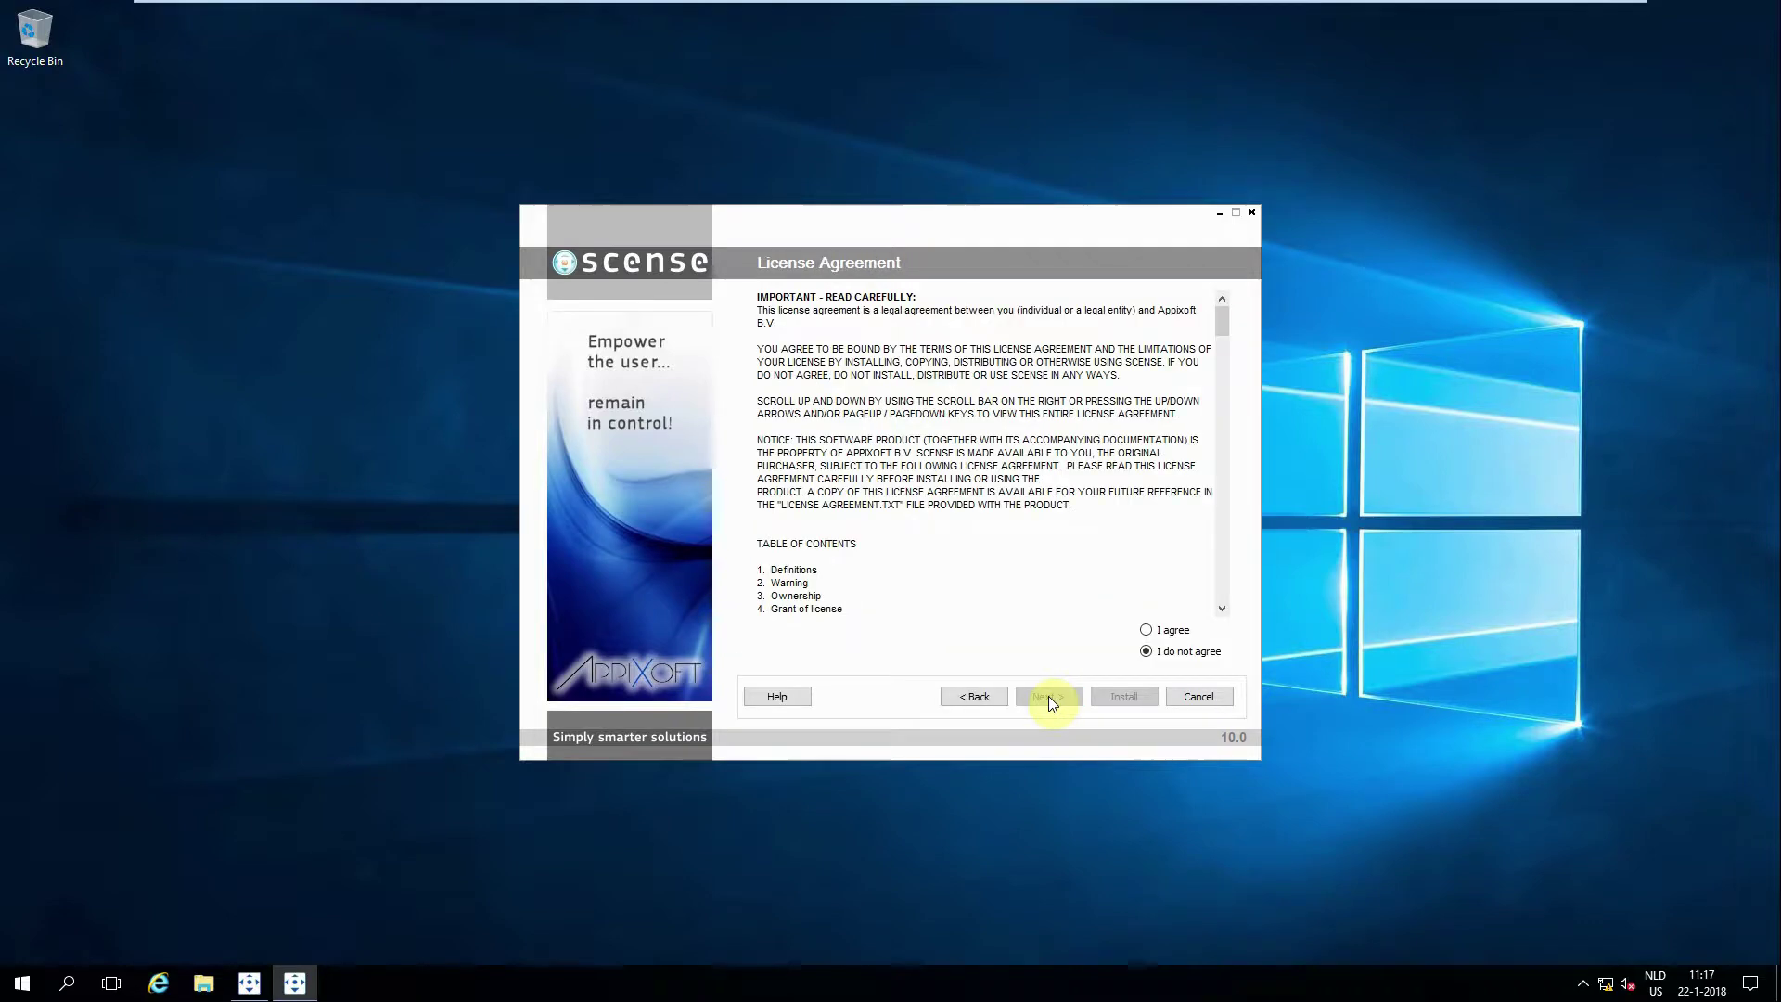
{"action": "left_click", "coordinate": [1147, 630]}
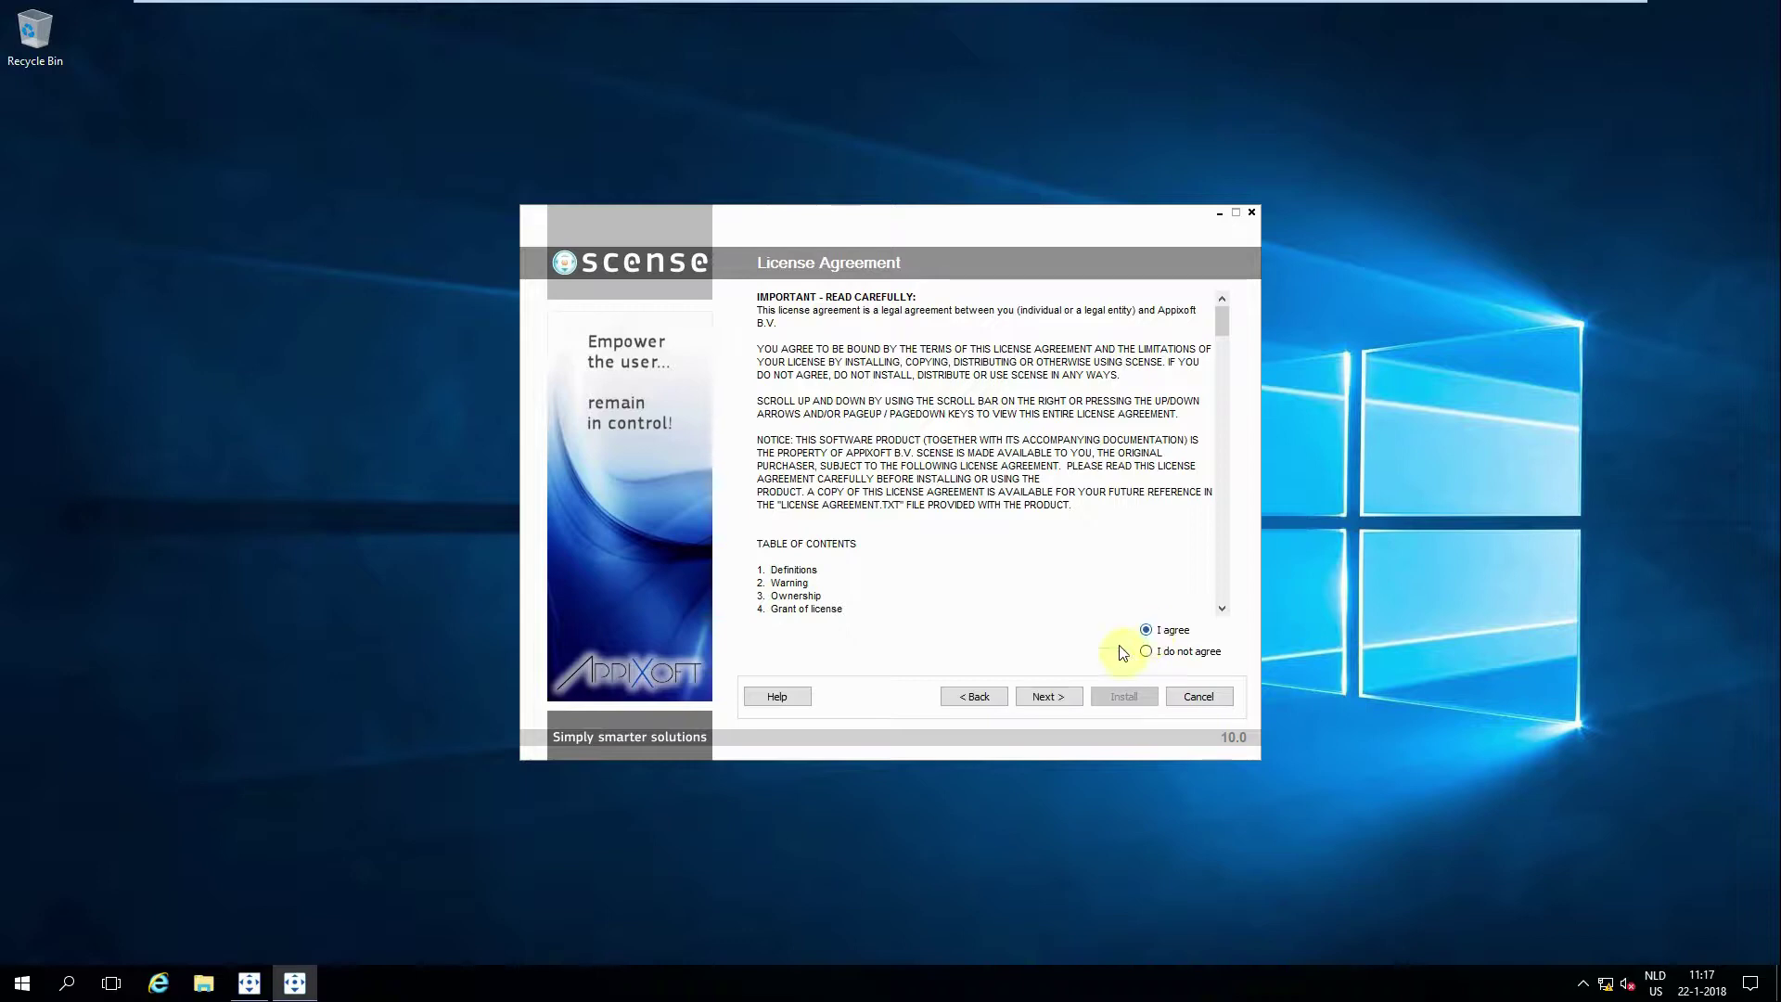
{"action": "left_click", "coordinate": [1049, 696]}
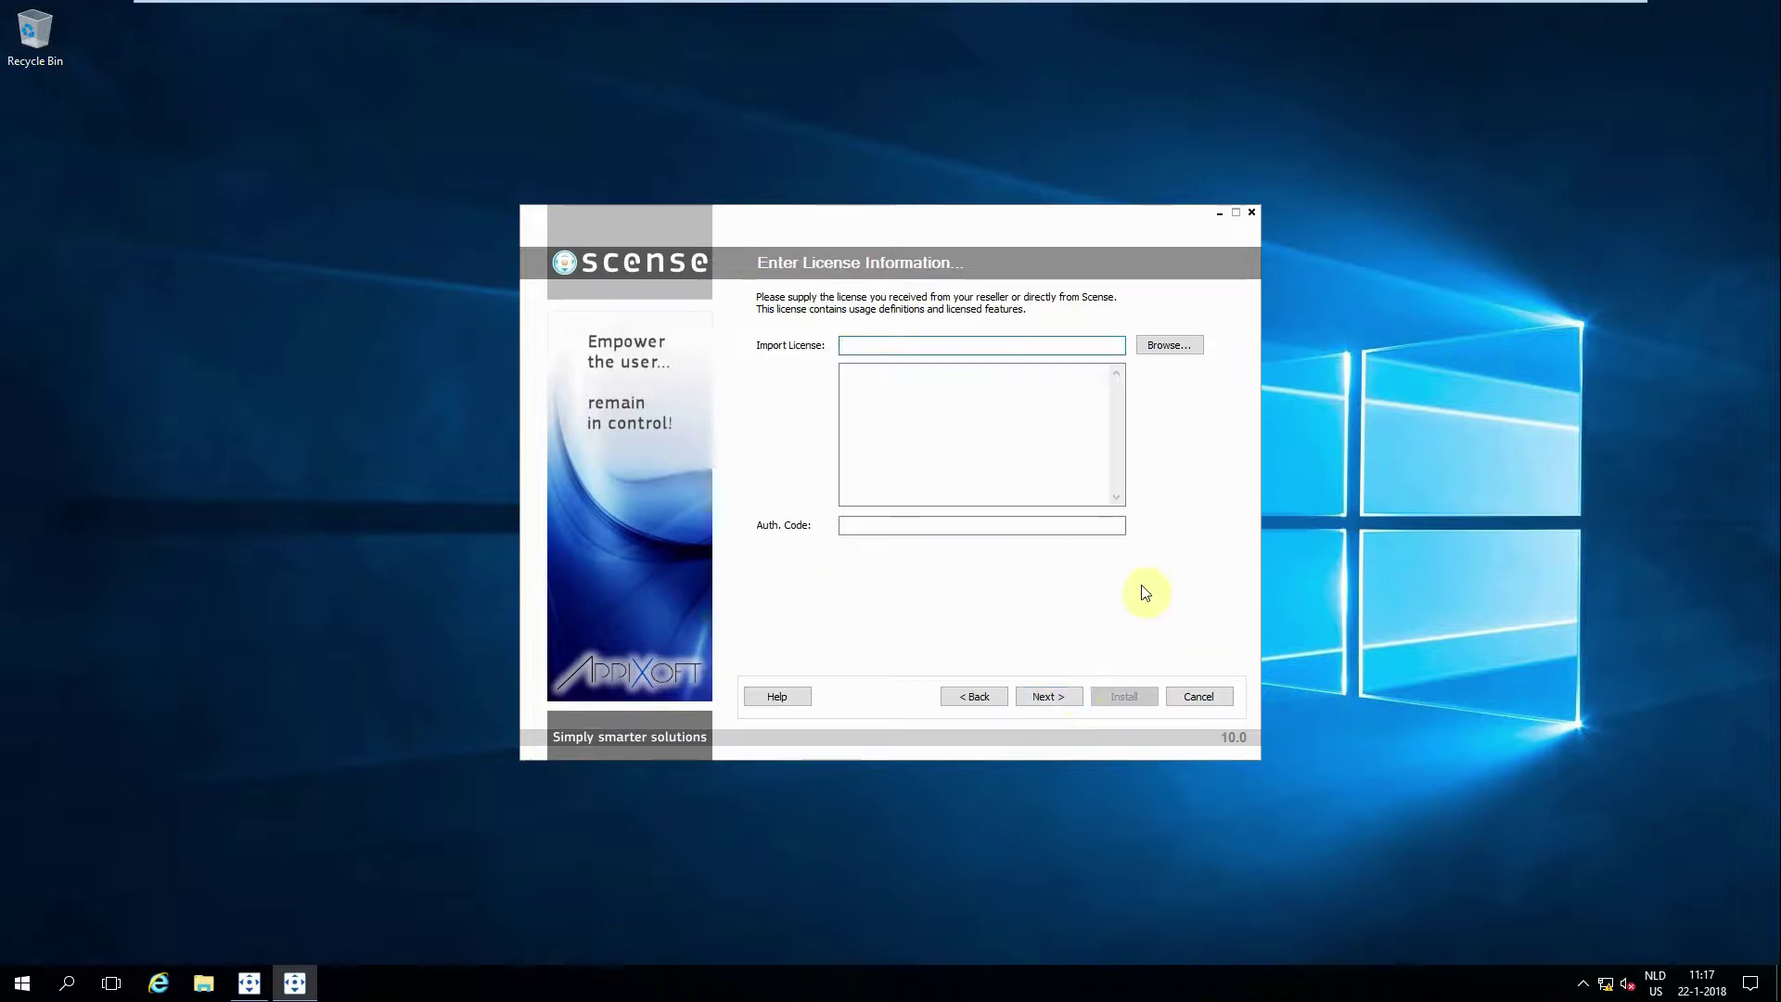
Step: Import Scense Course (NFR).slc from E:\Licenses and enter the authentication code
{"action": "left_click", "coordinate": [1171, 347]}
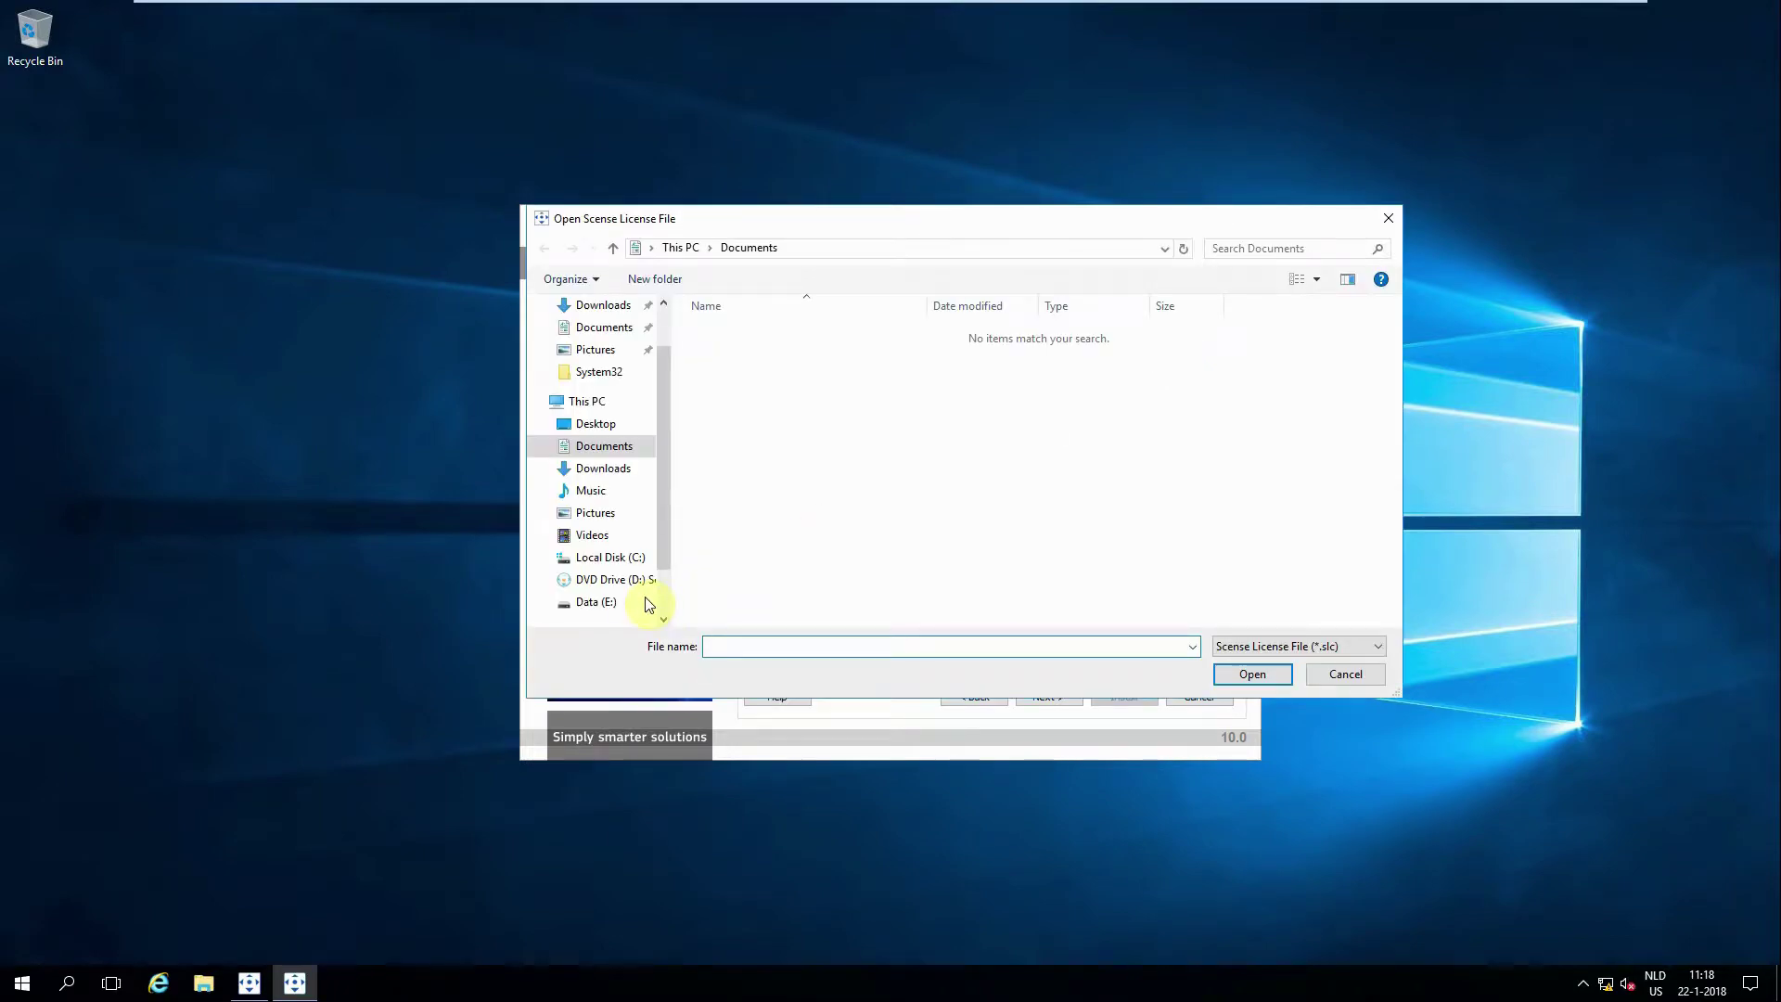
{"action": "left_click", "coordinate": [620, 580]}
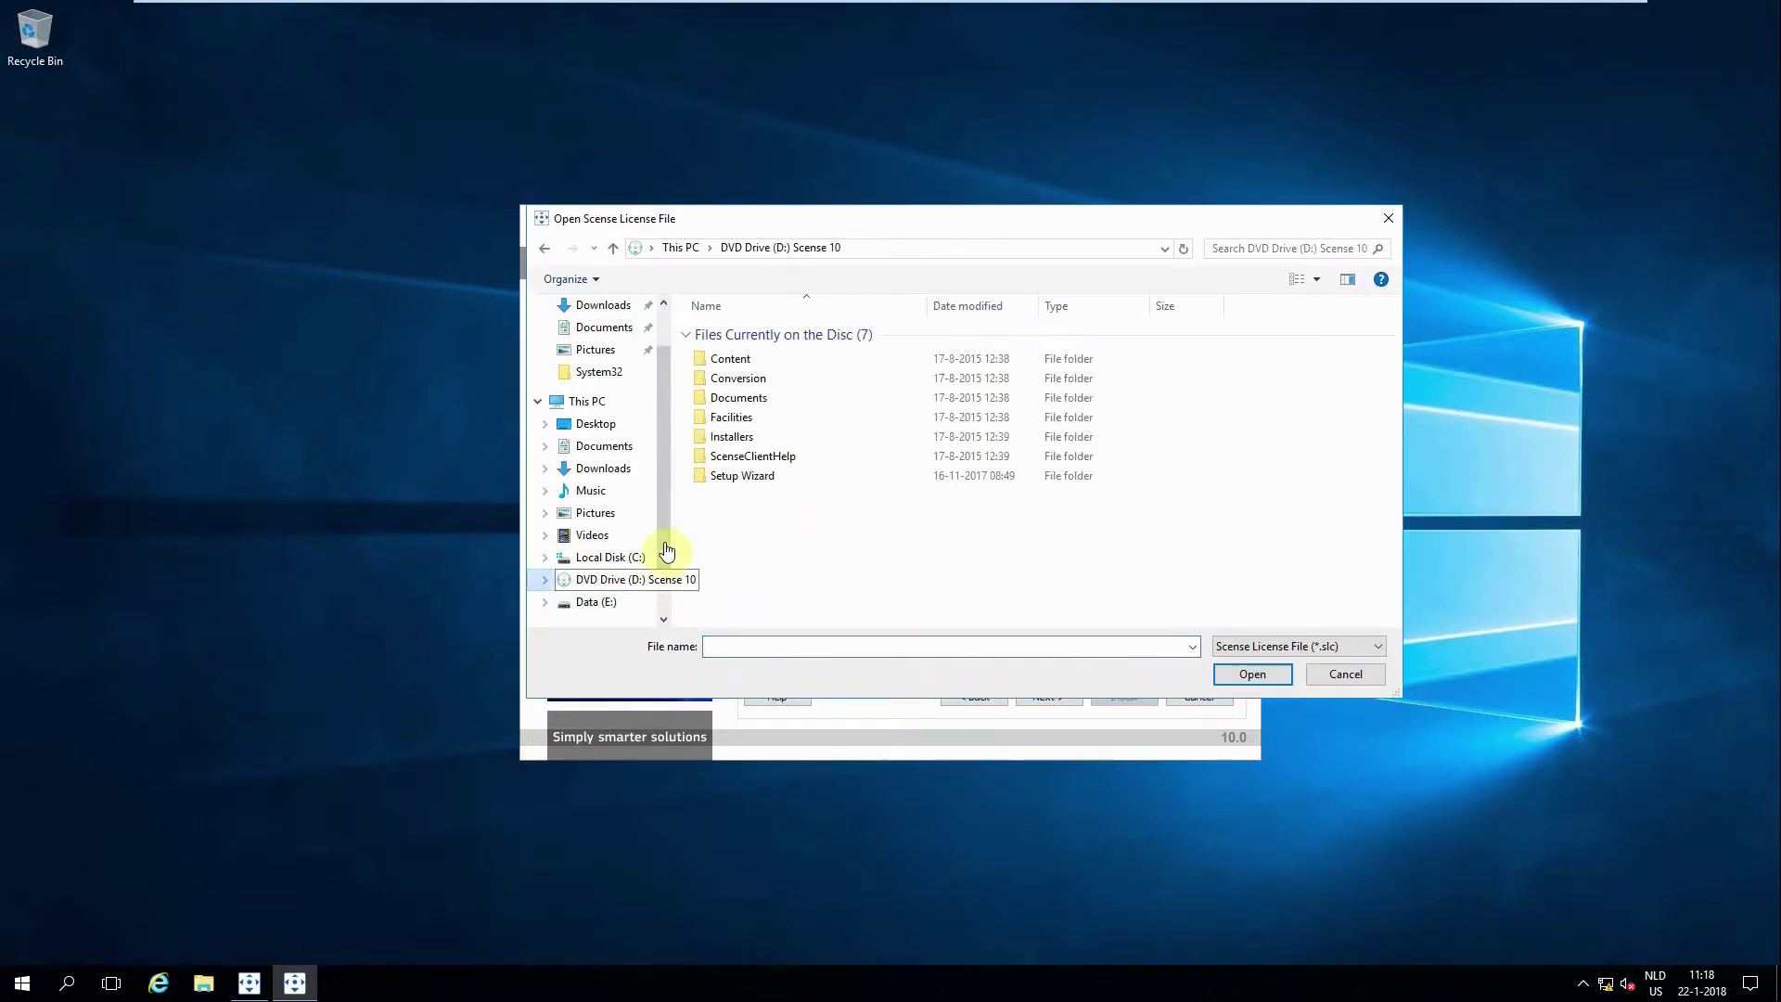
{"action": "left_click", "coordinate": [592, 604]}
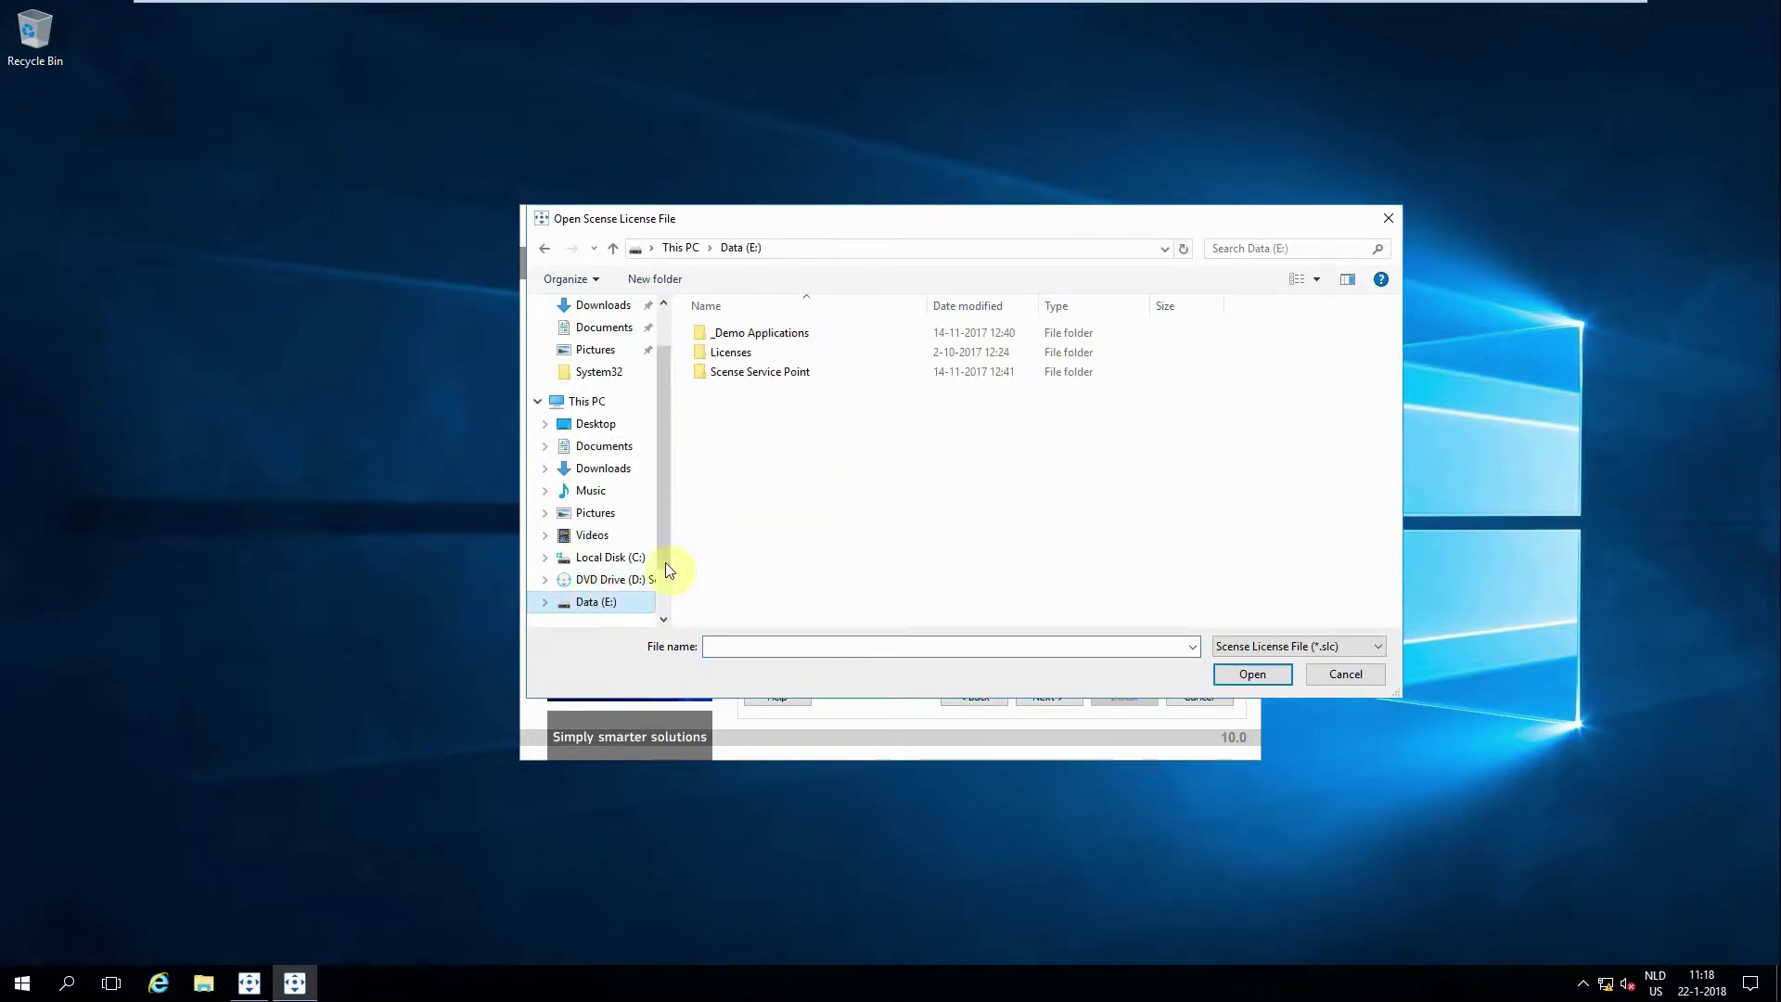
{"action": "double_click", "coordinate": [742, 354]}
{"action": "double_click", "coordinate": [747, 336]}
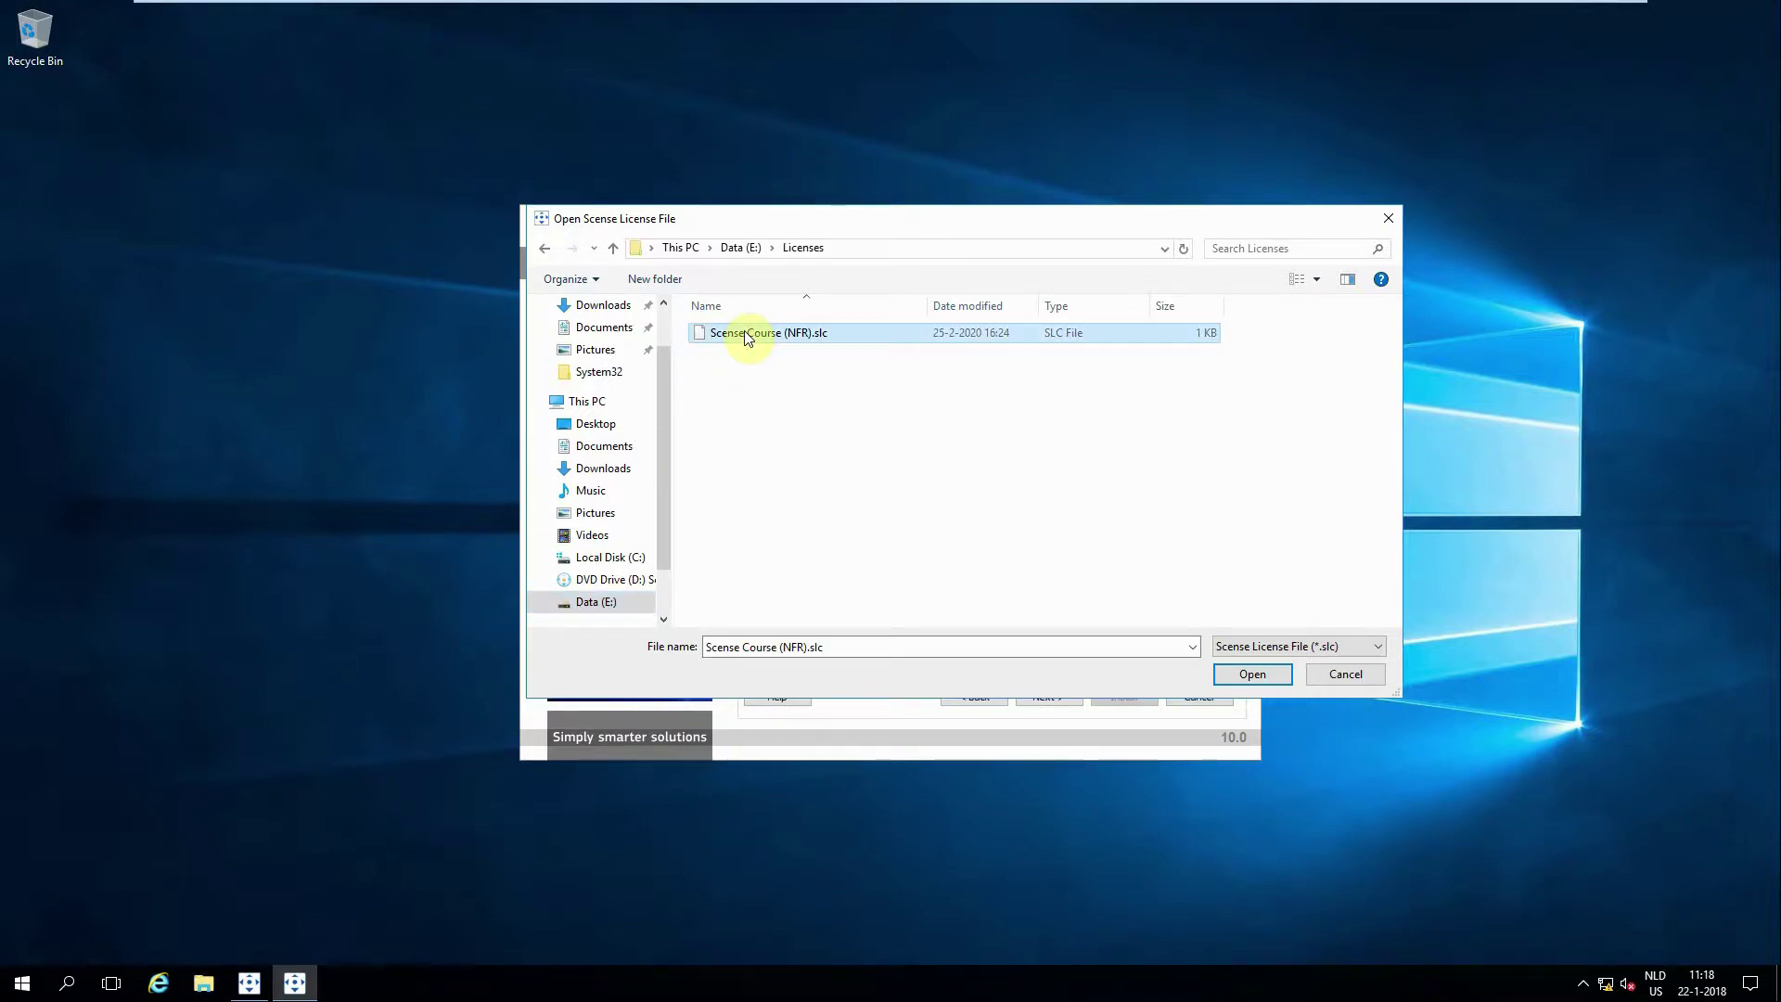
{"action": "left_click", "coordinate": [859, 522]}
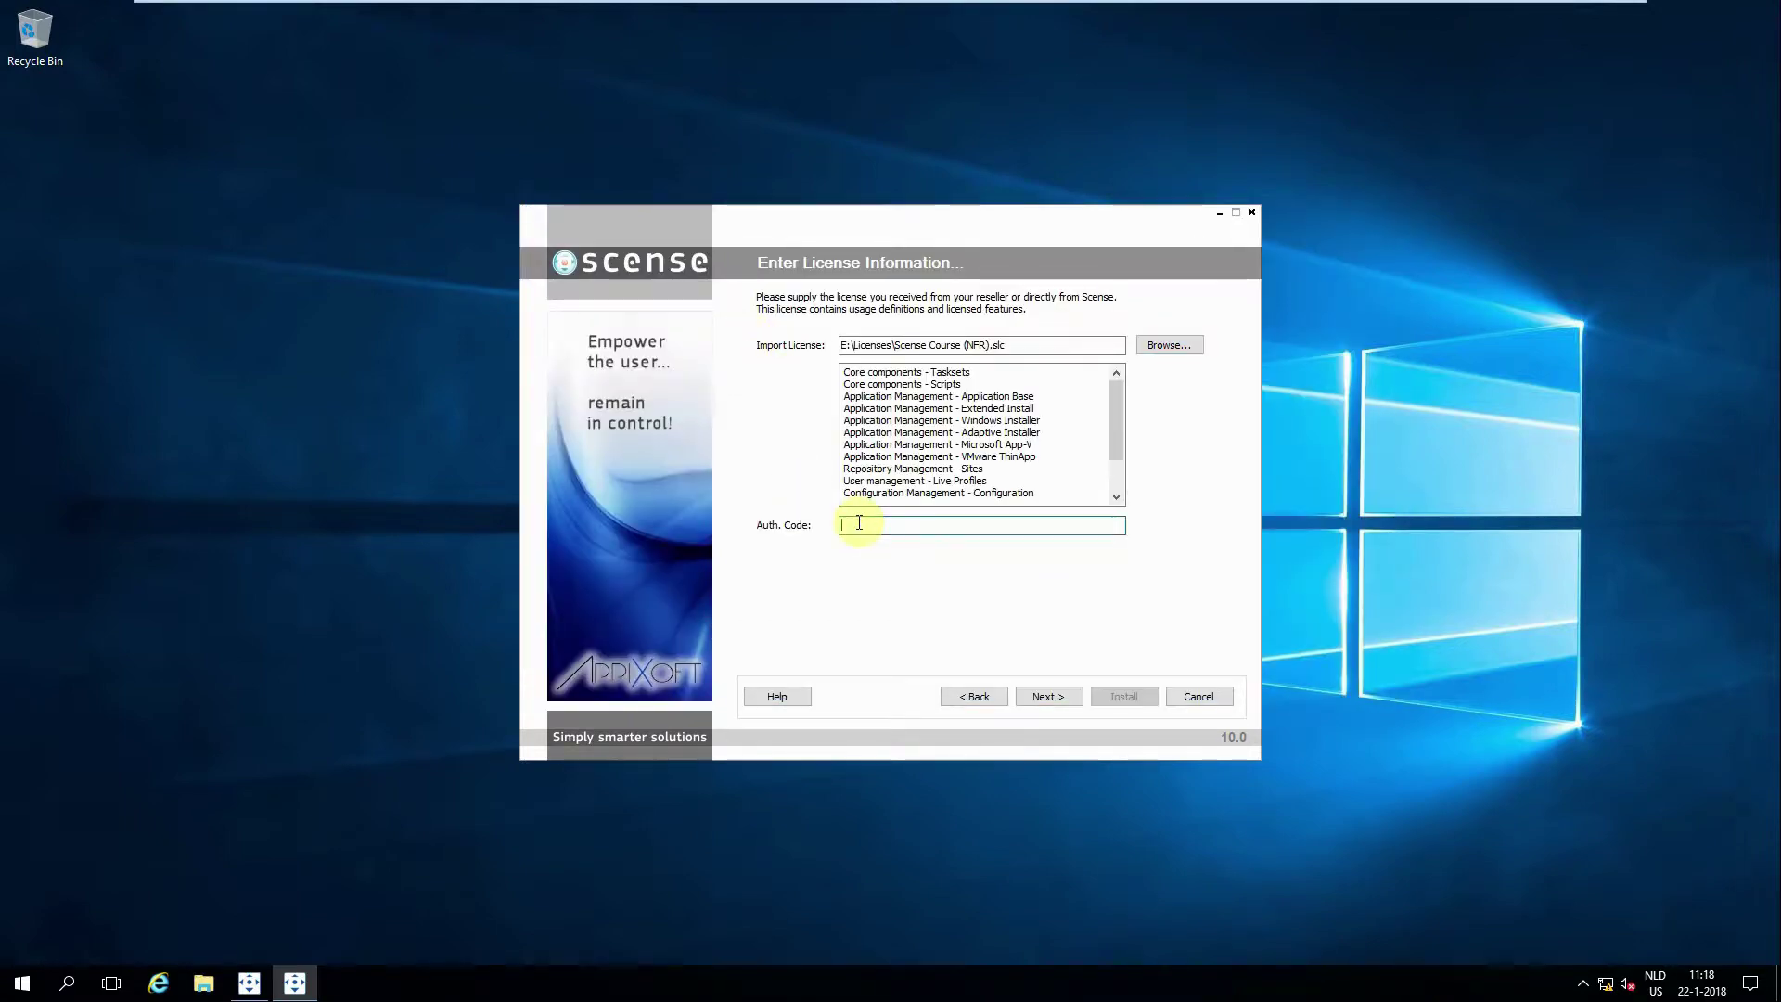
{"action": "type", "text": "scense"}
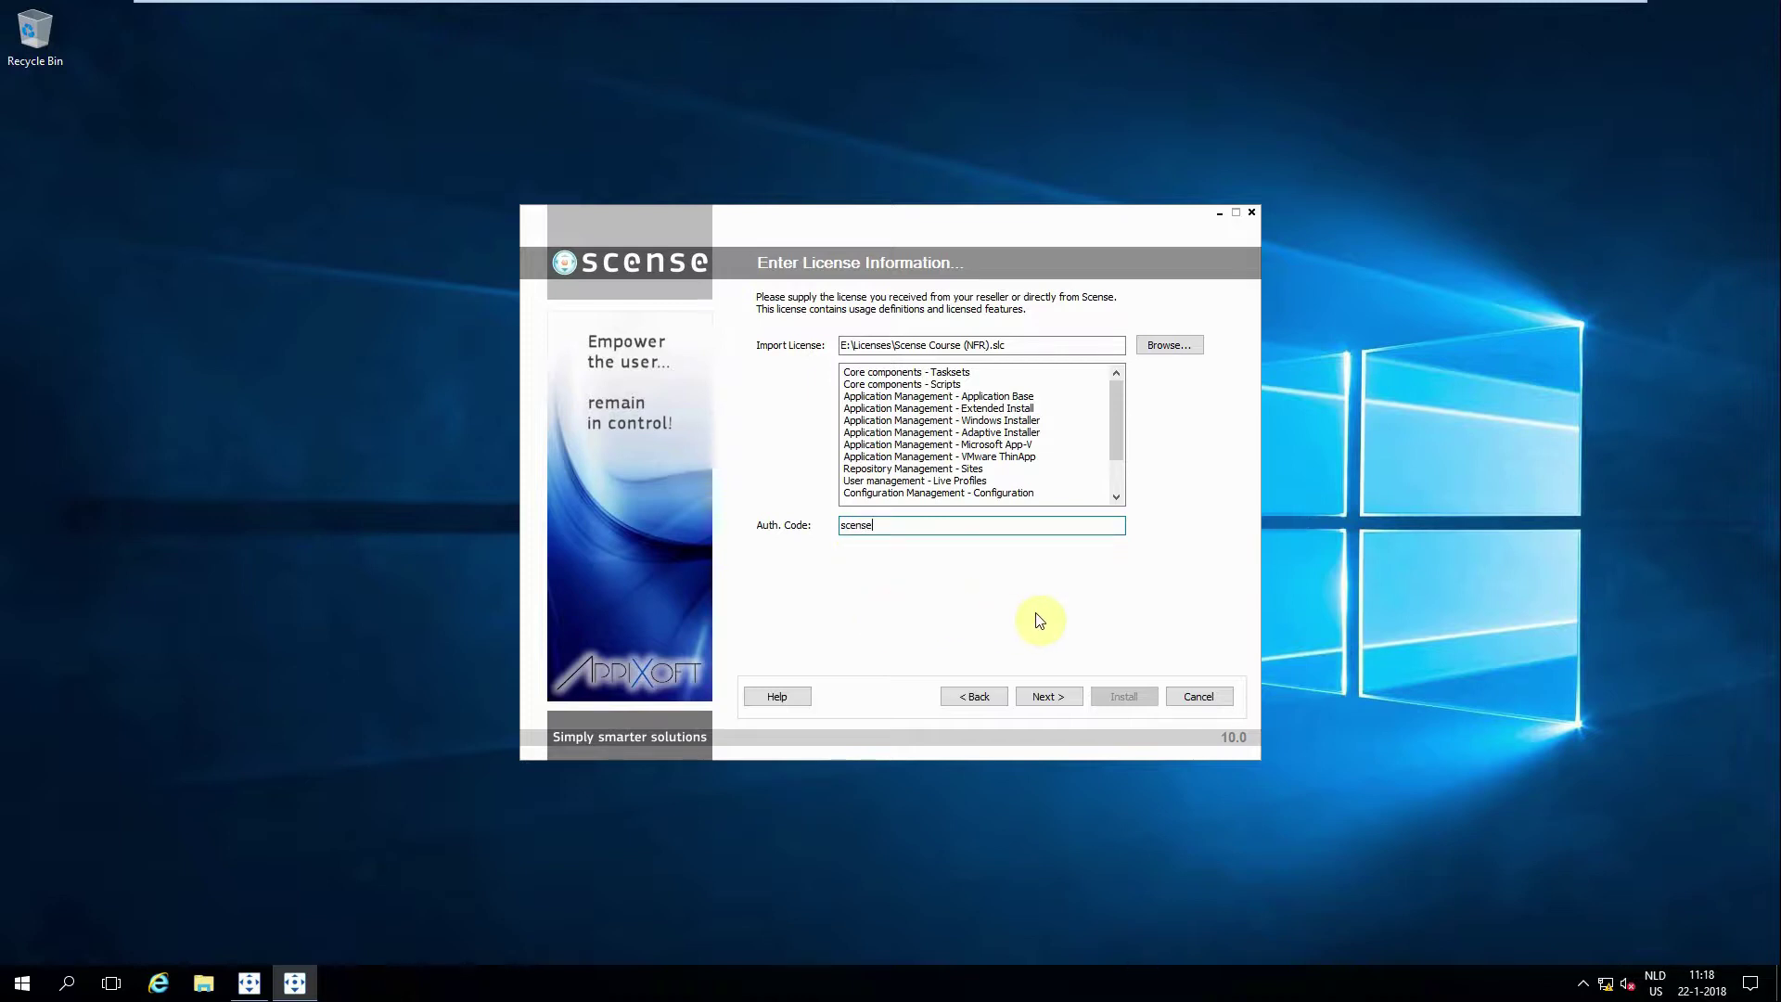
Step: Confirm the license details and keep the default App-V and .NET Framework settings
{"action": "left_click", "coordinate": [1047, 697]}
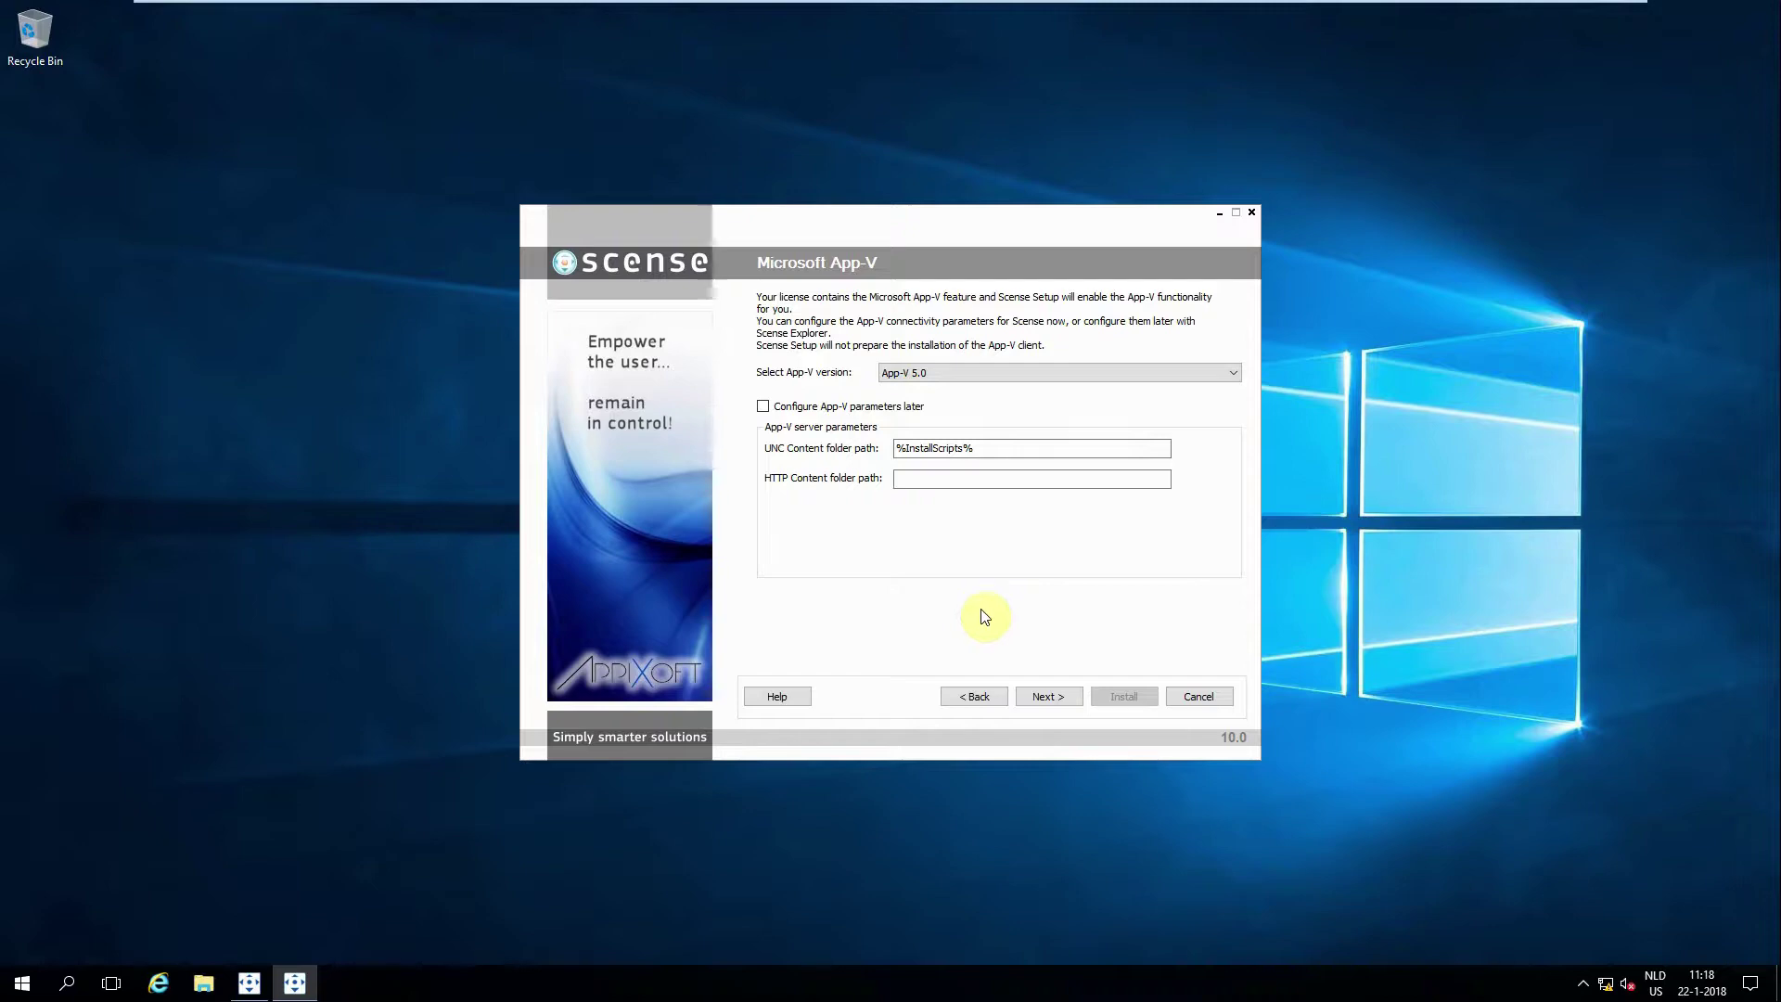
{"action": "left_click", "coordinate": [1043, 696]}
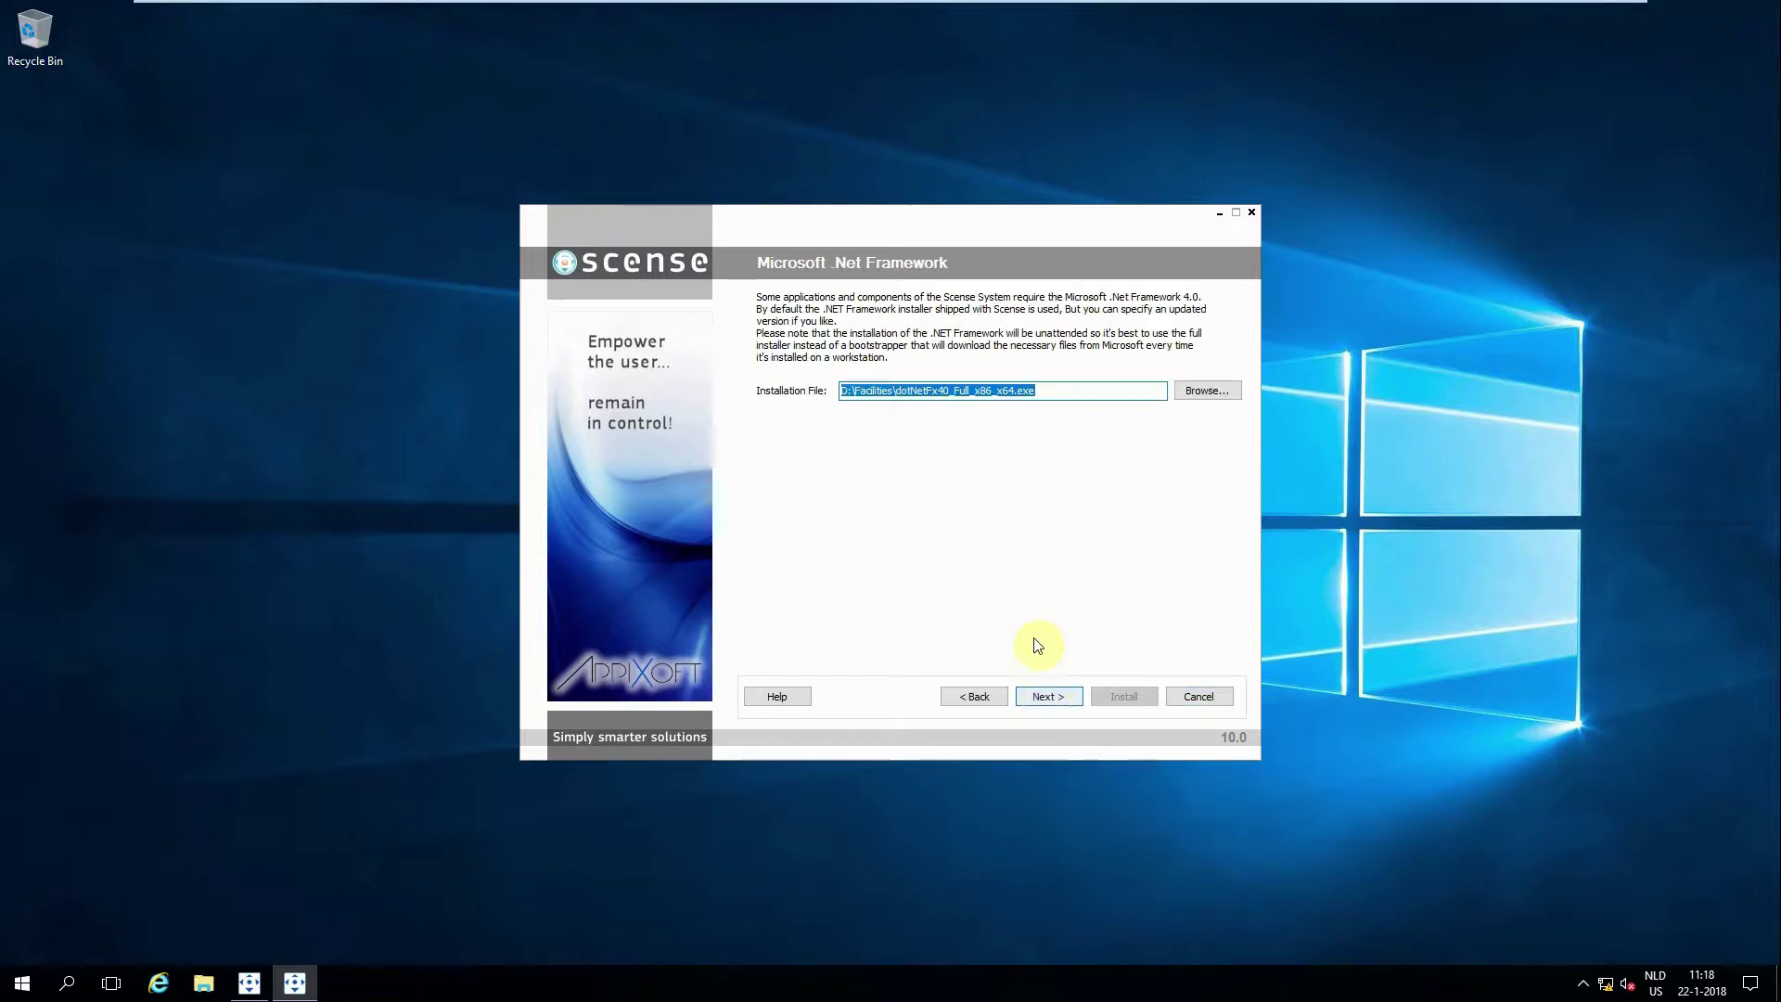
{"action": "left_click", "coordinate": [1043, 694]}
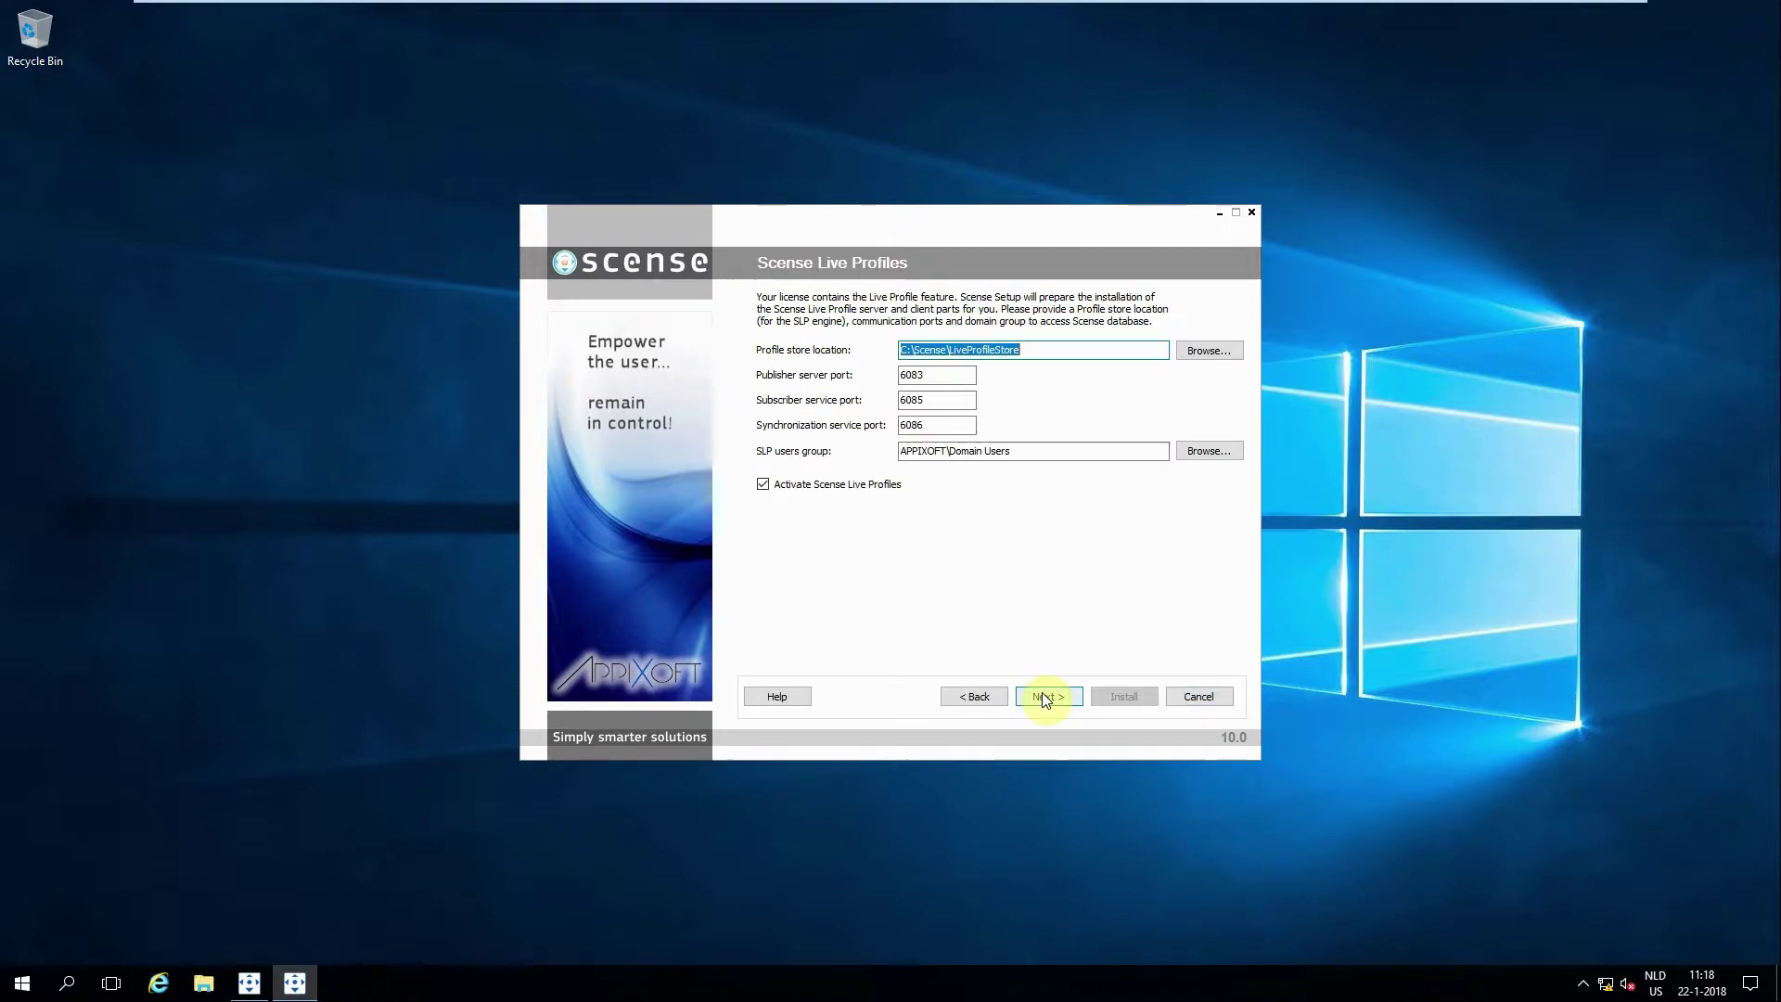
Step: Set the profile store to E:\Scense\LiveProfileStore and approve creating that folder
{"action": "left_click", "coordinate": [902, 350]}
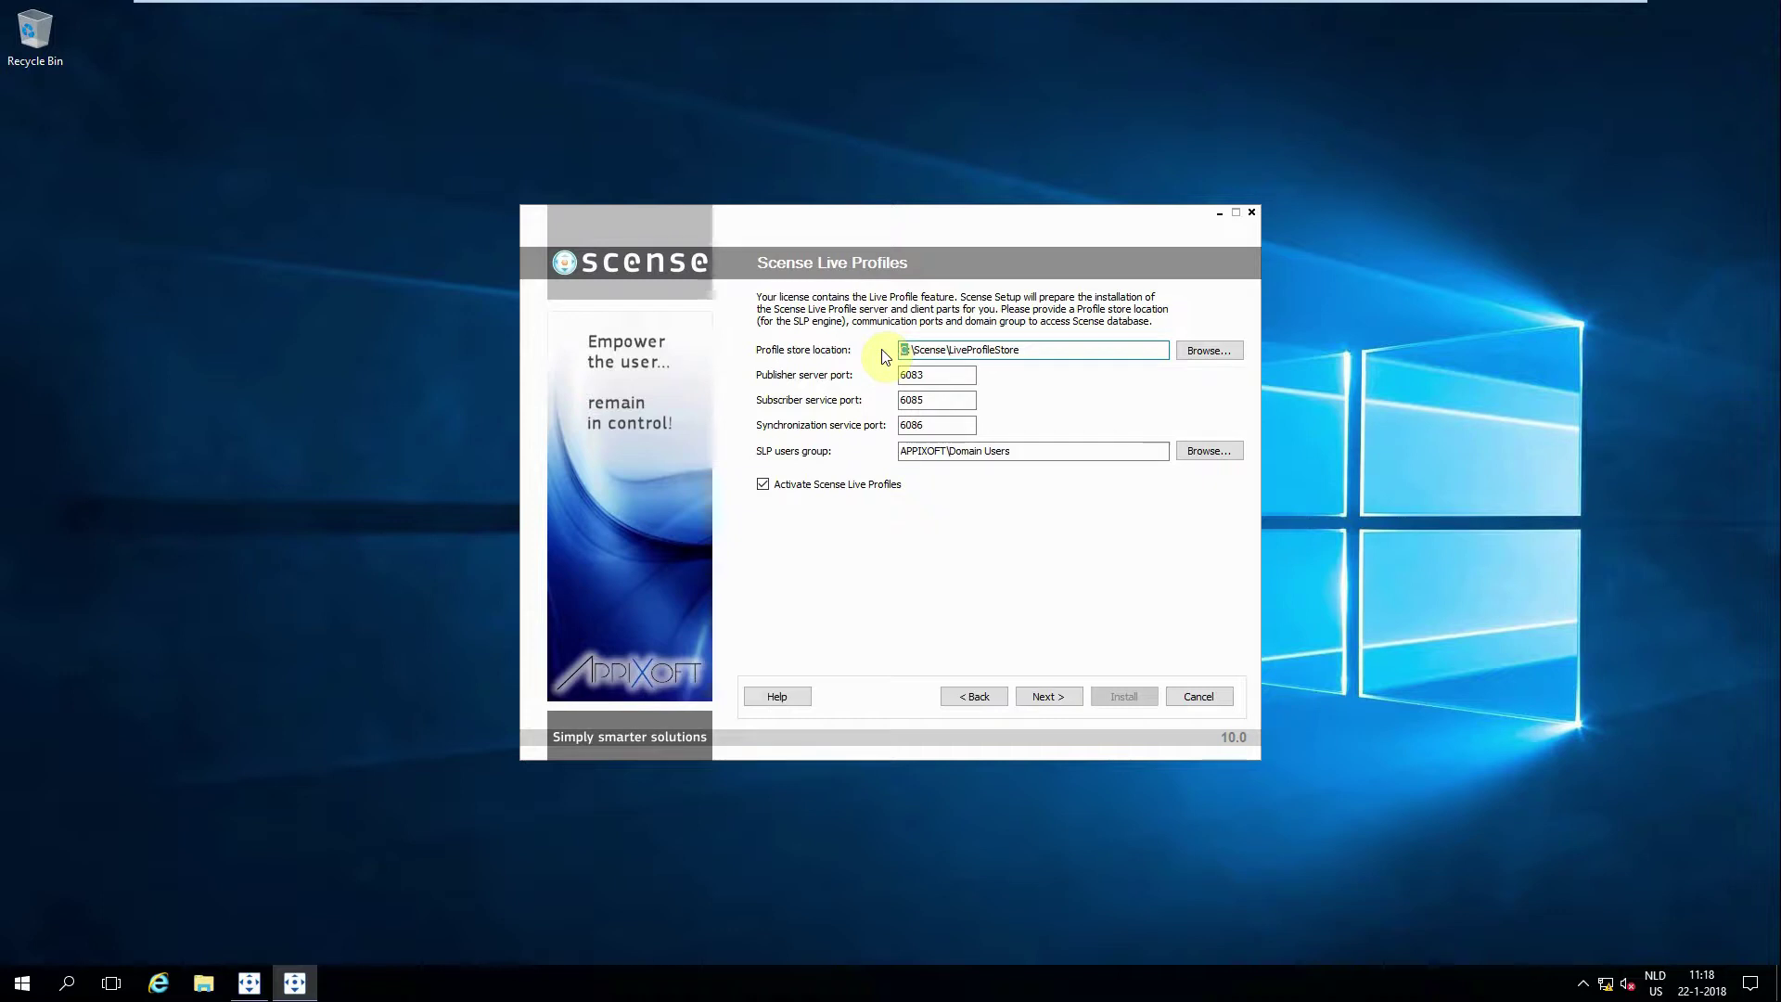
{"action": "type", "text": "E:"}
{"action": "left_click_drag", "start_coordinate": [1026, 450], "coordinate": [881, 471]}
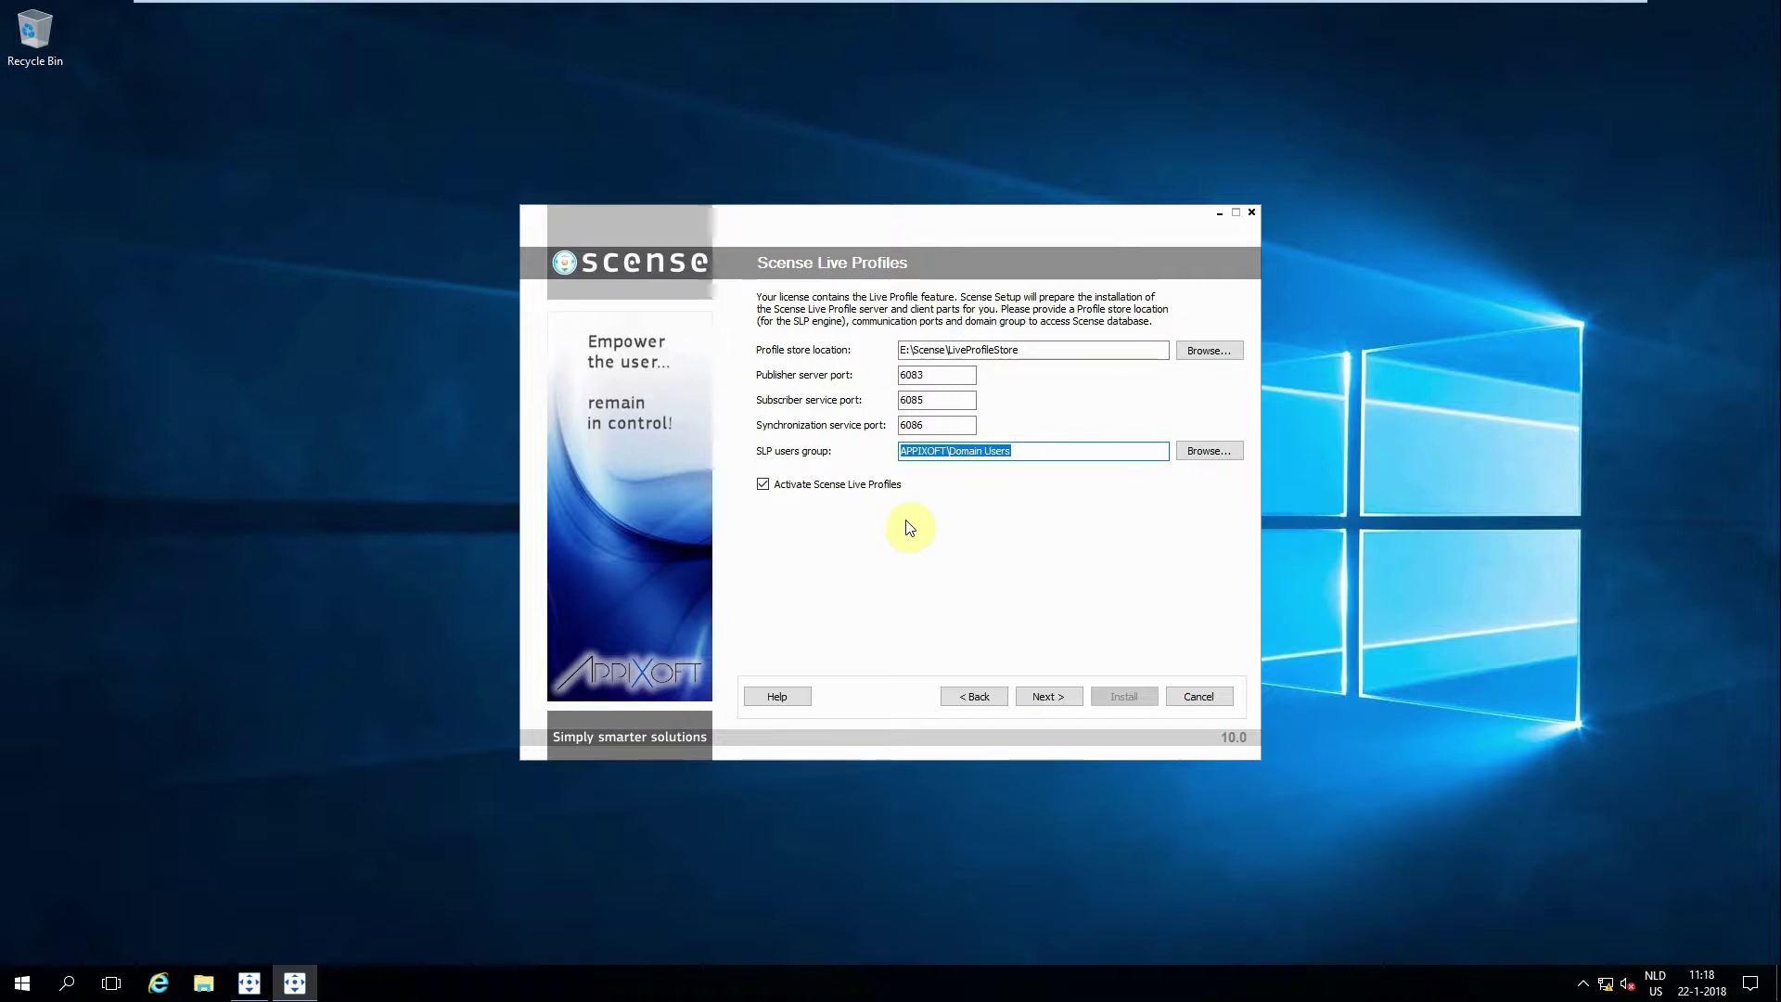
{"action": "left_click", "coordinate": [1041, 698]}
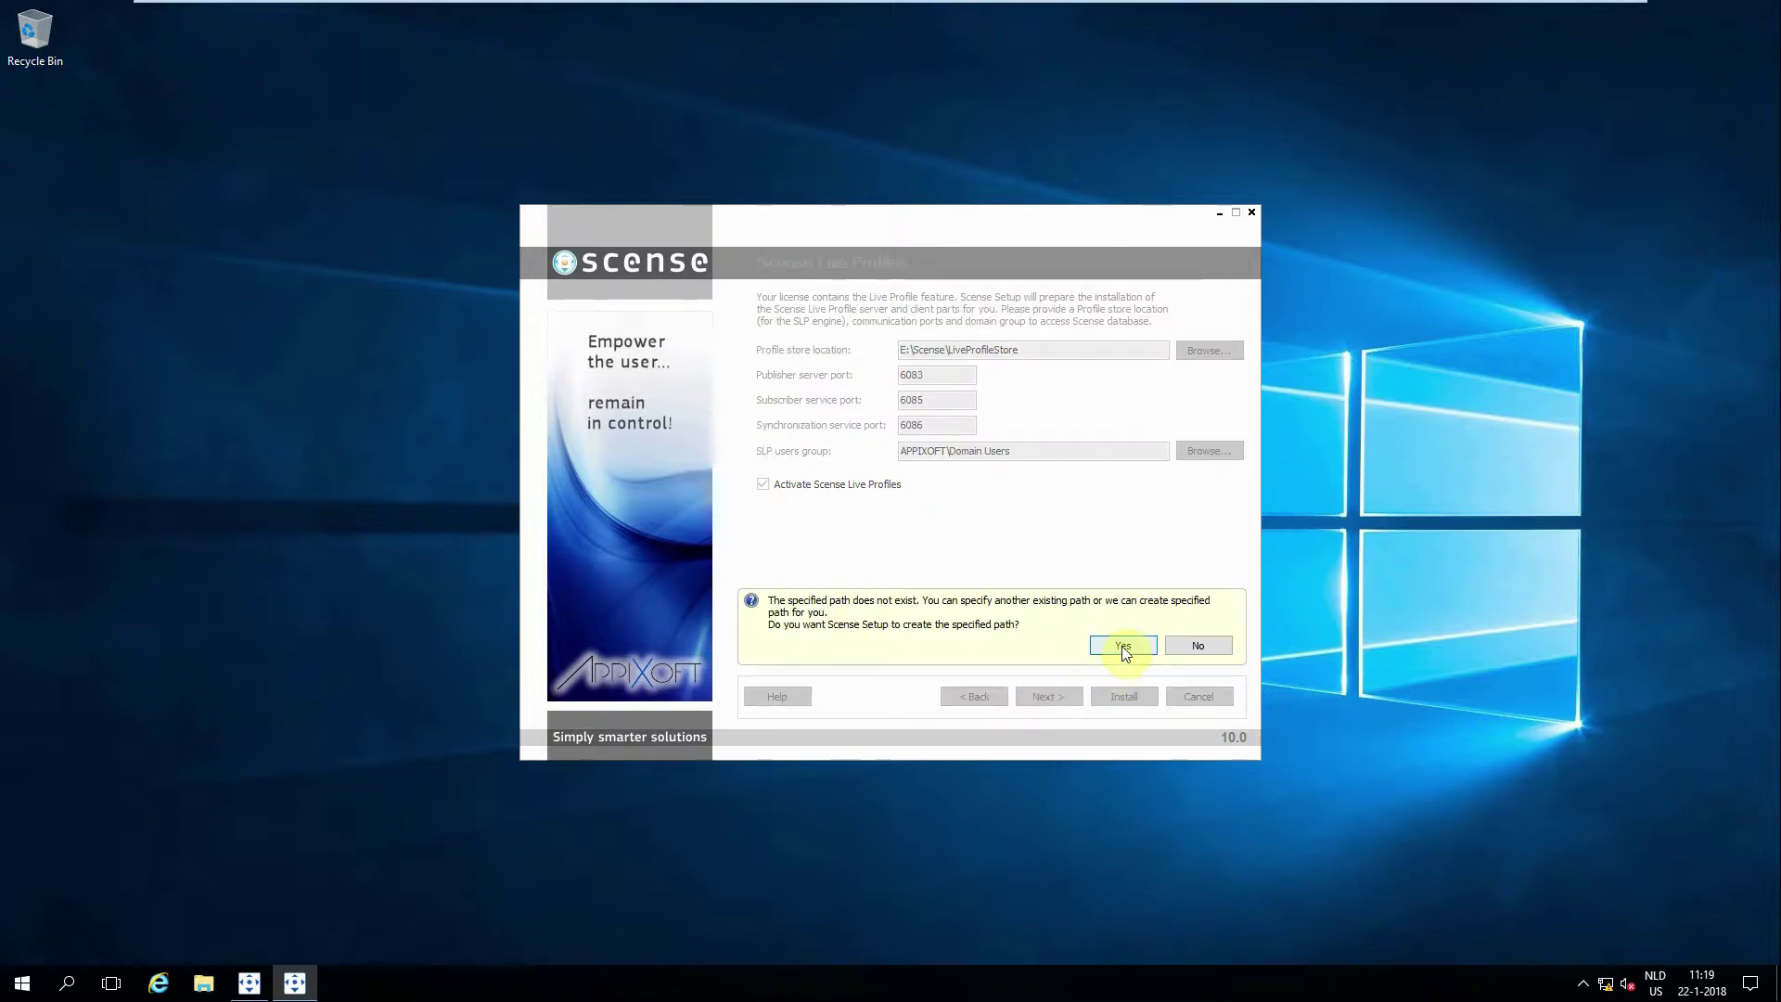
{"action": "left_click", "coordinate": [1124, 646]}
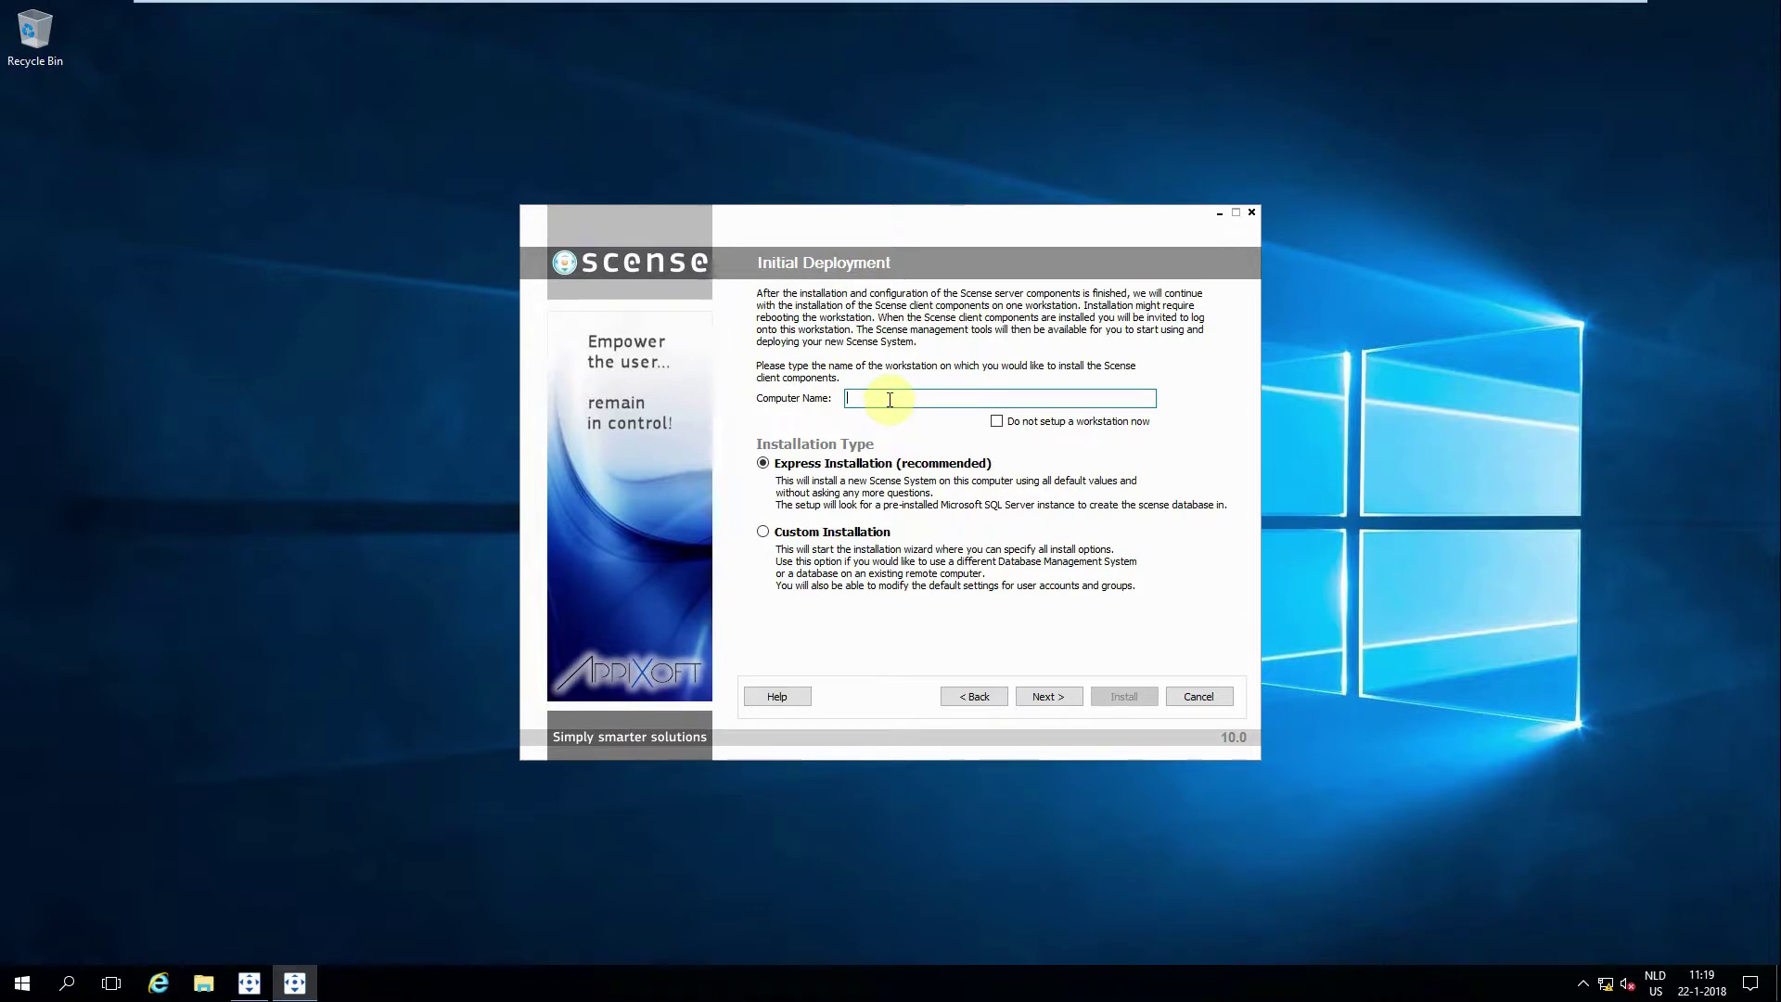
Step: Enter Windows10 as the computer name and choose Custom Installation
{"action": "type", "text": "Windows10"}
{"action": "left_click", "coordinate": [862, 535]}
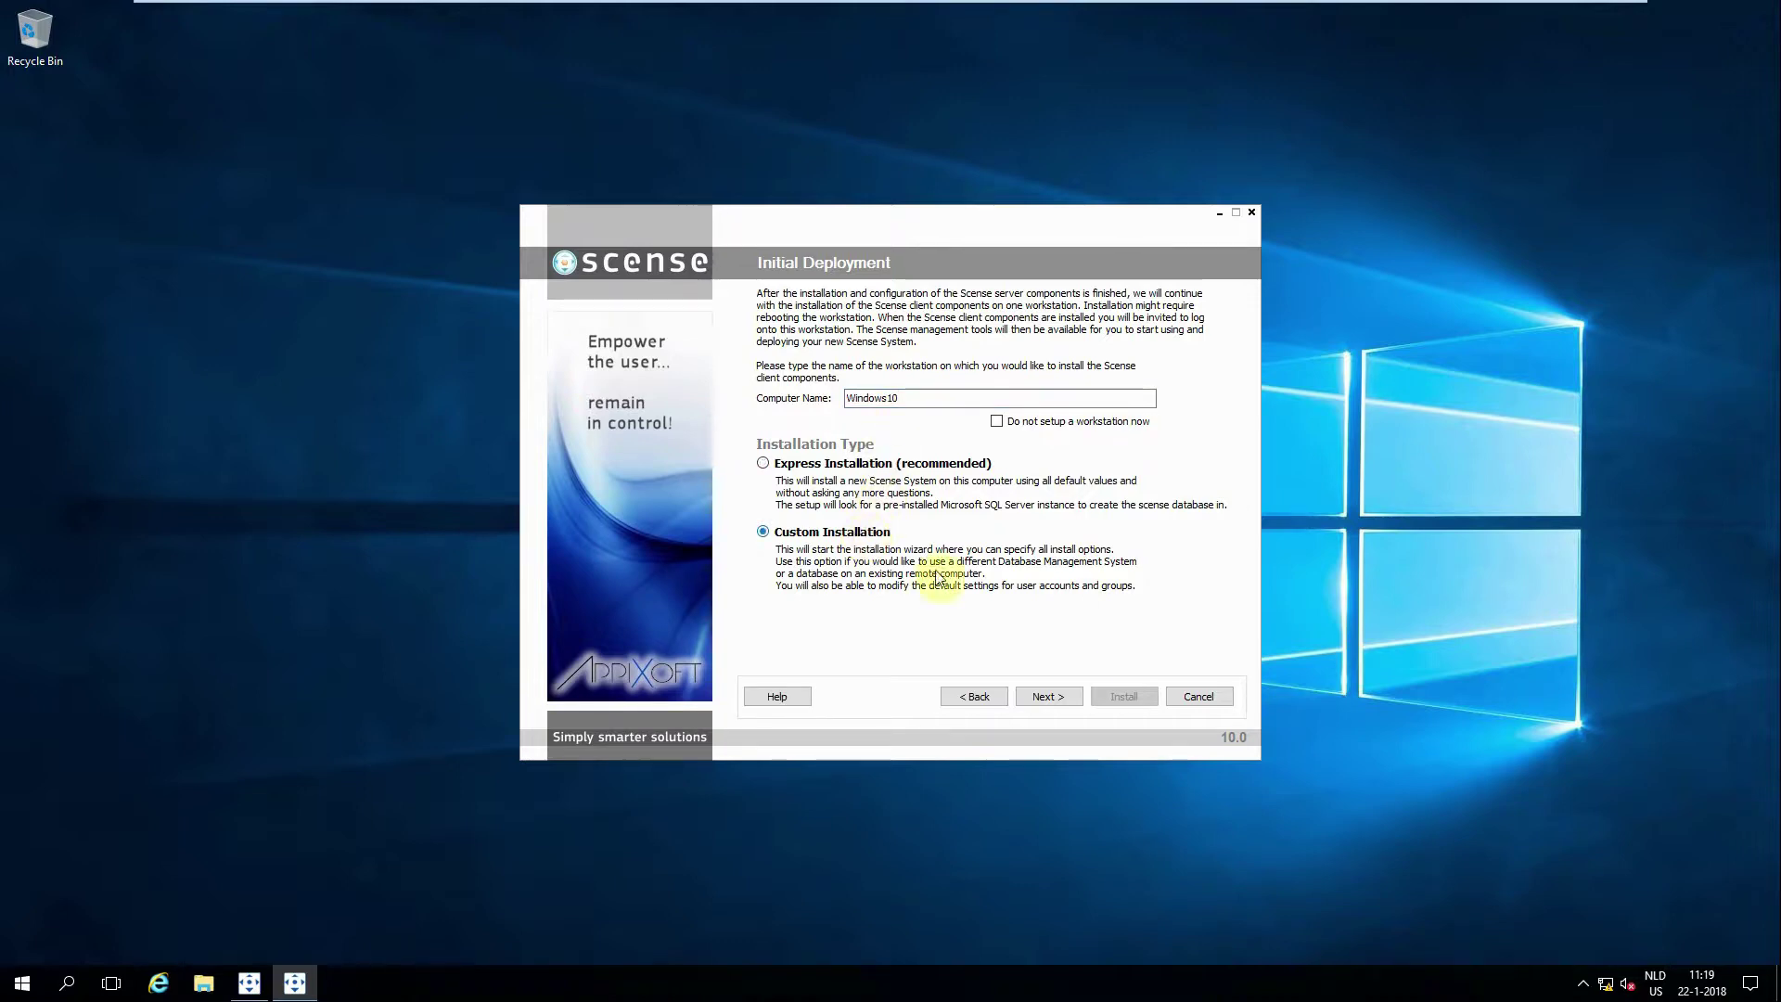
{"action": "left_click", "coordinate": [1049, 695]}
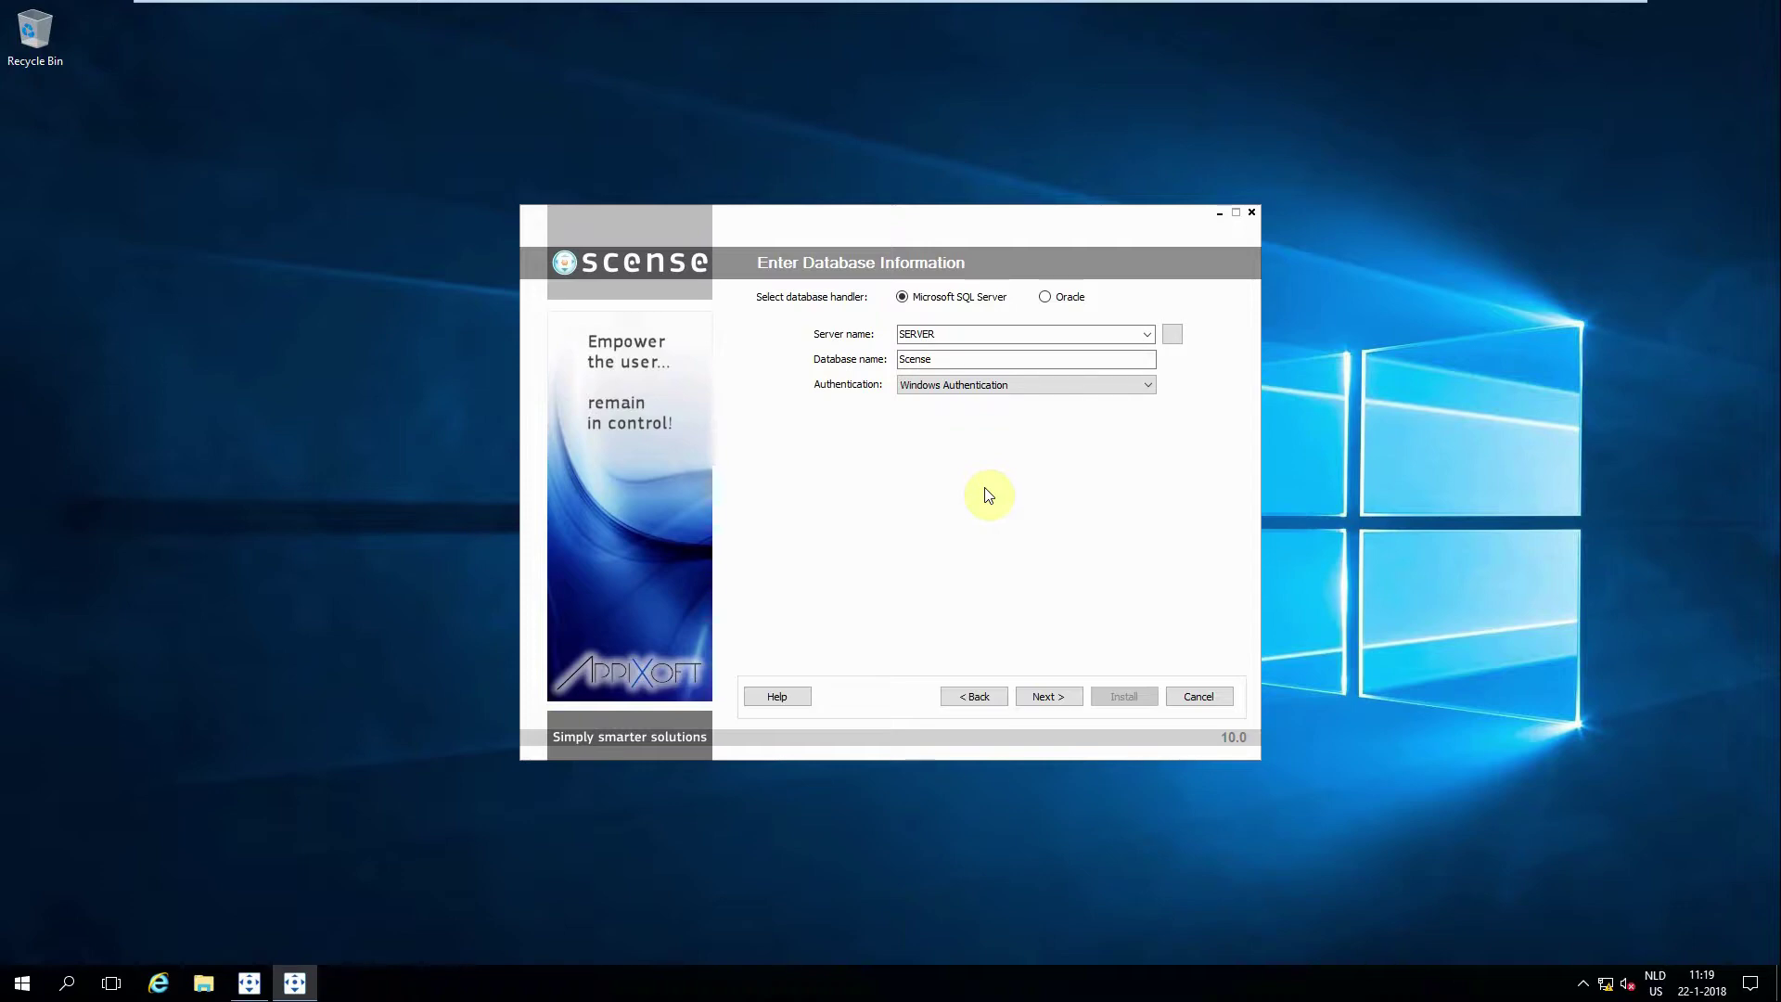
Step: Keep SQL Server 'SERVER', database Scense and Windows Authentication, then continue
{"action": "left_click", "coordinate": [1044, 696]}
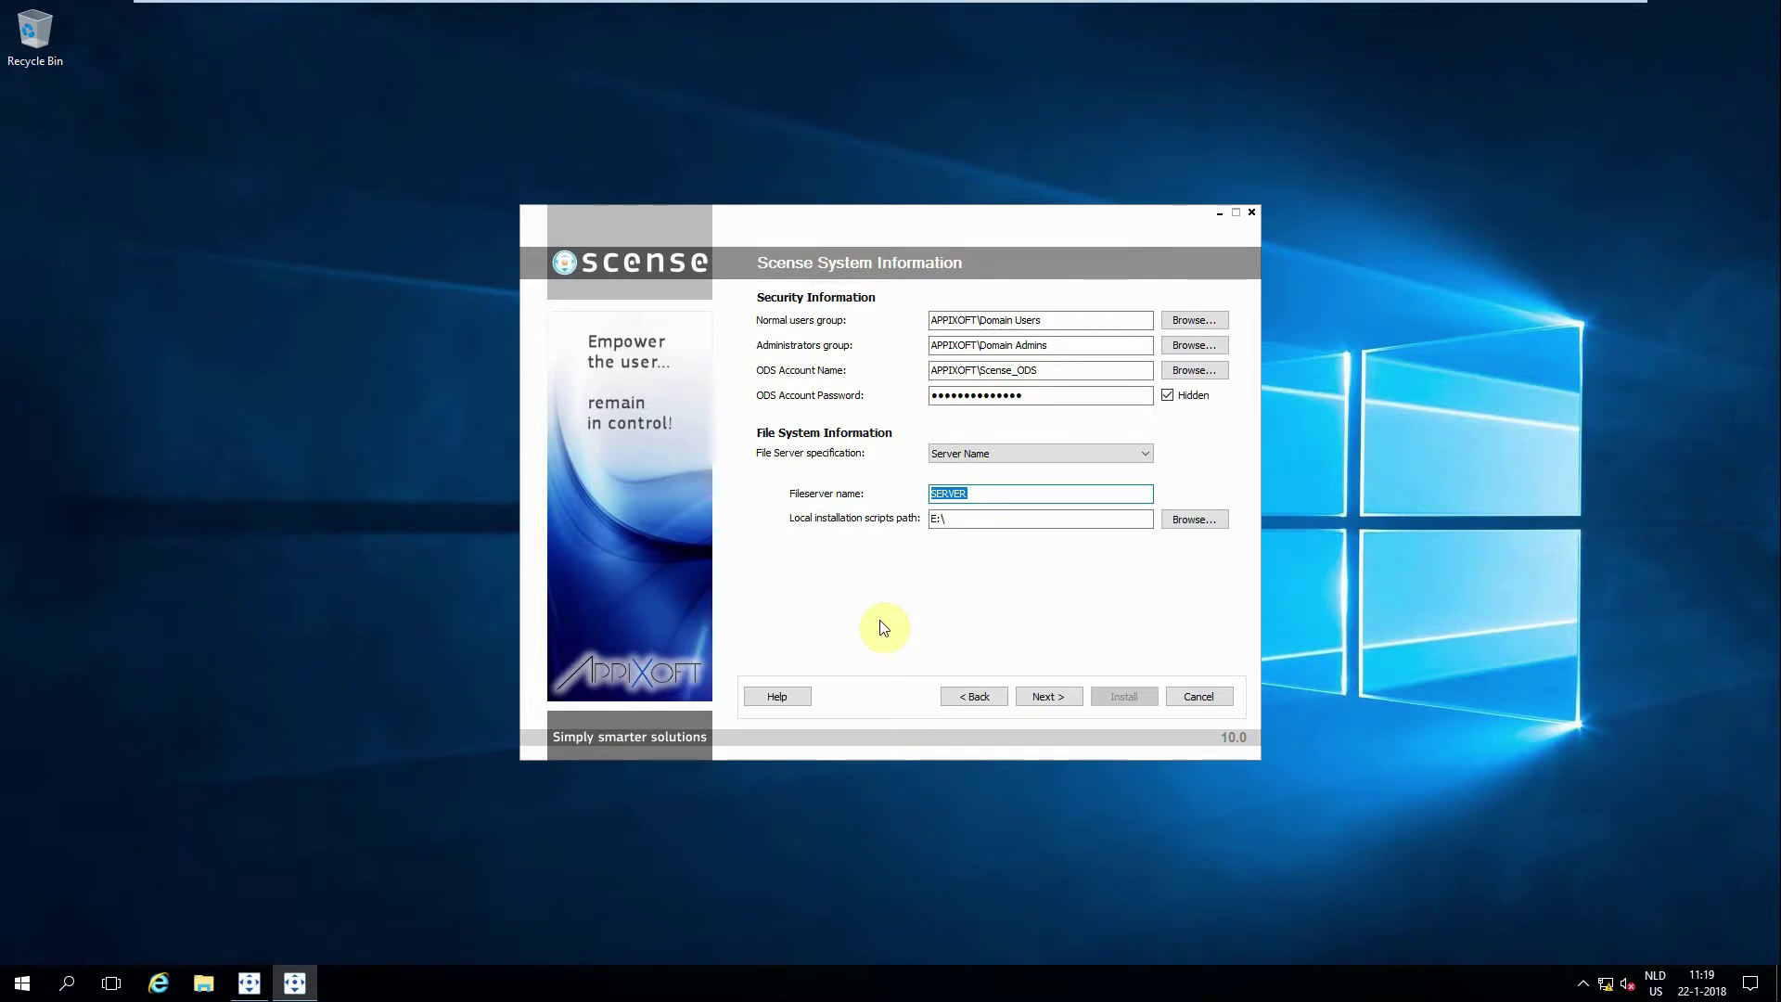
Step: Check the Normal users, Administrators and ODS account values, then approve creating the ODS account
{"action": "left_click", "coordinate": [1053, 320]}
{"action": "left_click", "coordinate": [928, 321], "text": "shift"}
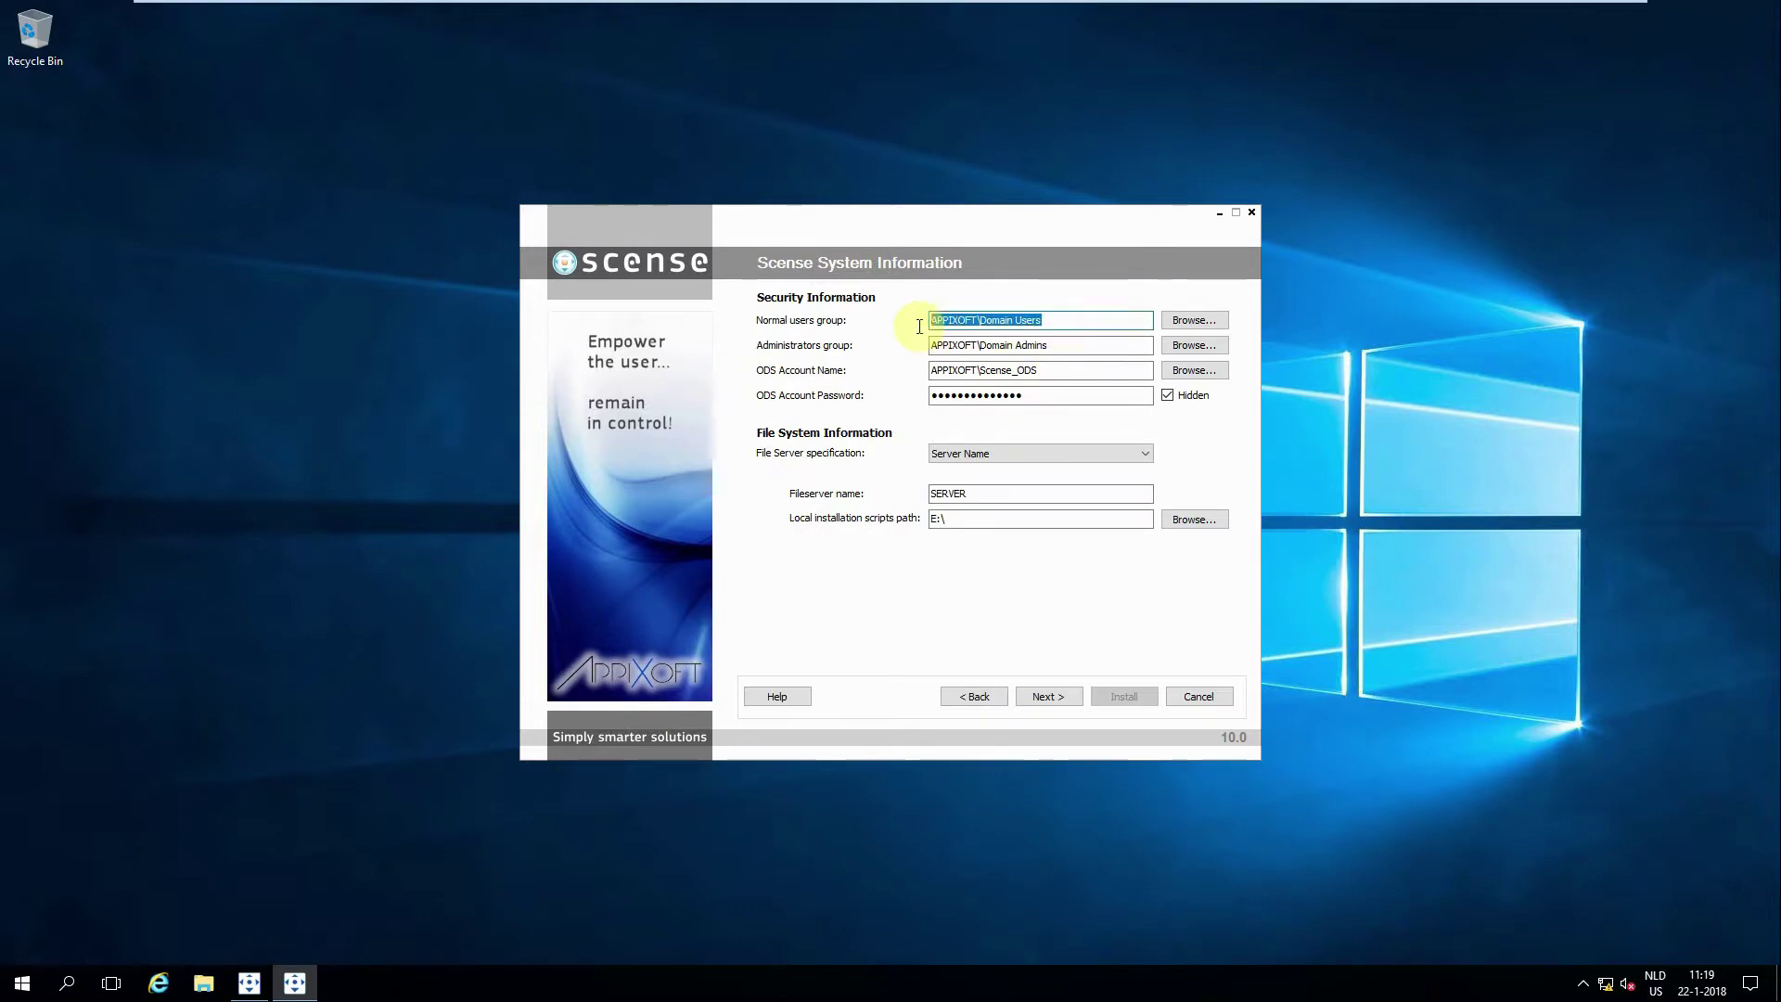
{"action": "left_click", "coordinate": [1065, 345]}
{"action": "left_click", "coordinate": [943, 344], "text": "shift"}
{"action": "left_click", "coordinate": [925, 345], "text": "shift"}
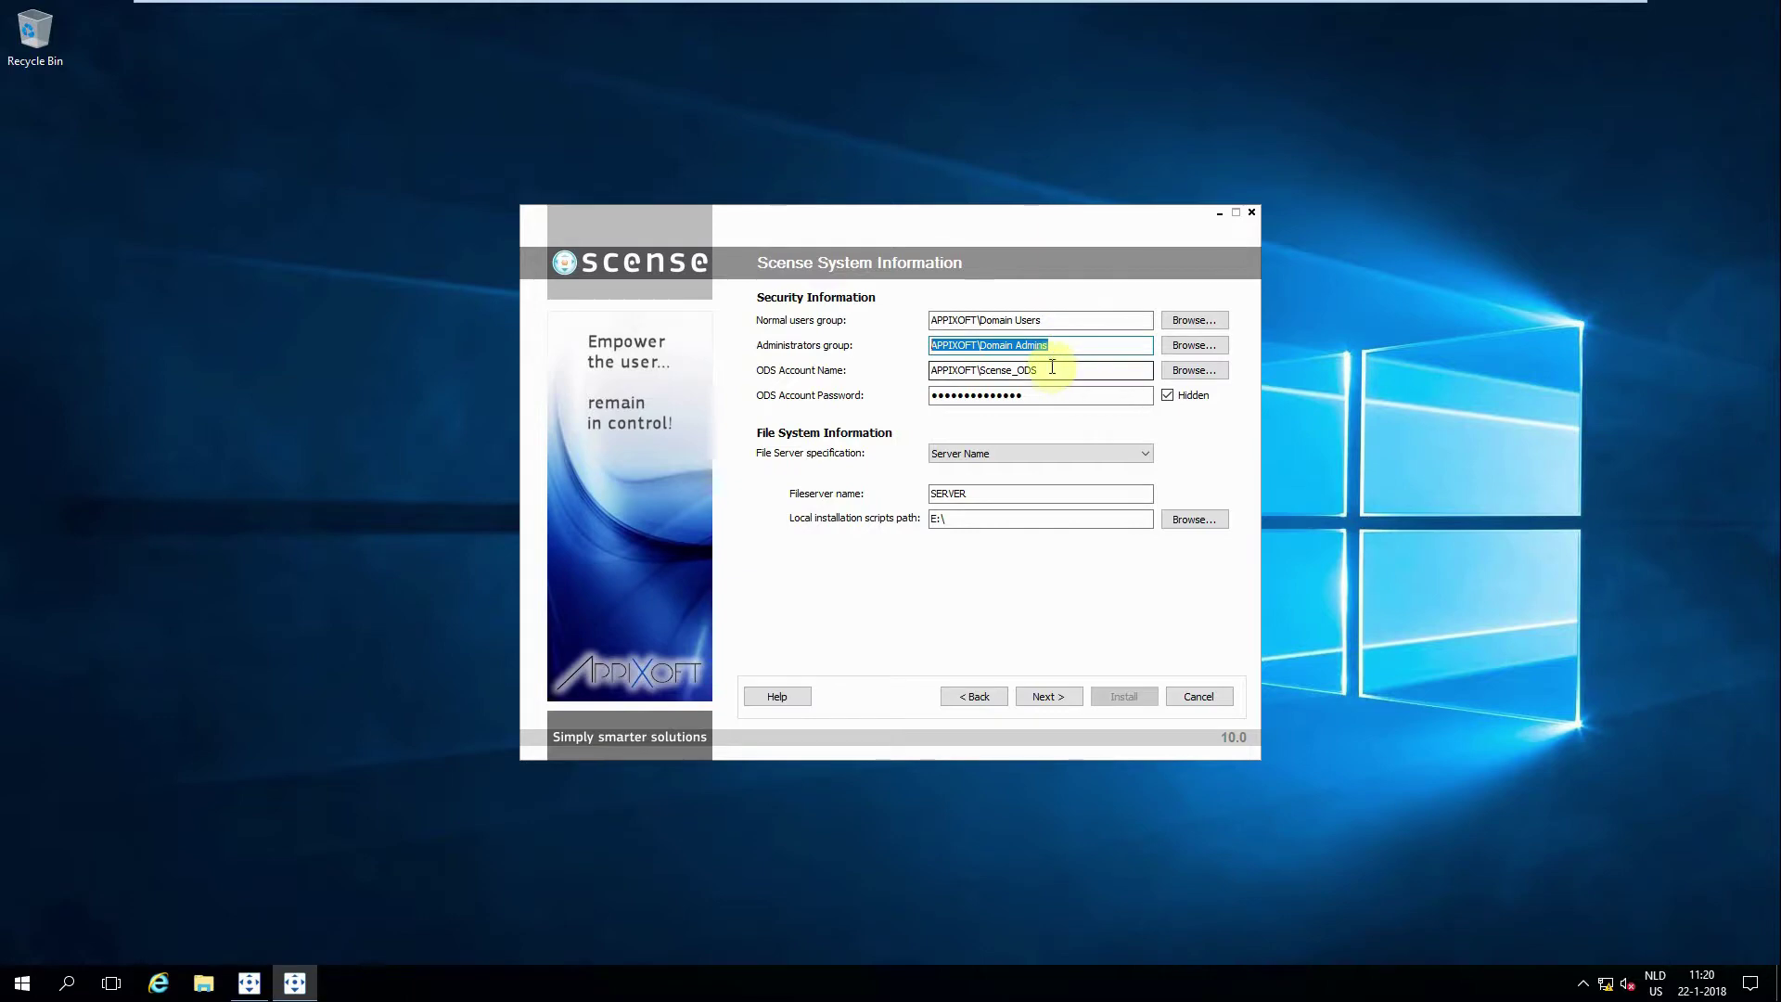
{"action": "left_click", "coordinate": [1050, 372]}
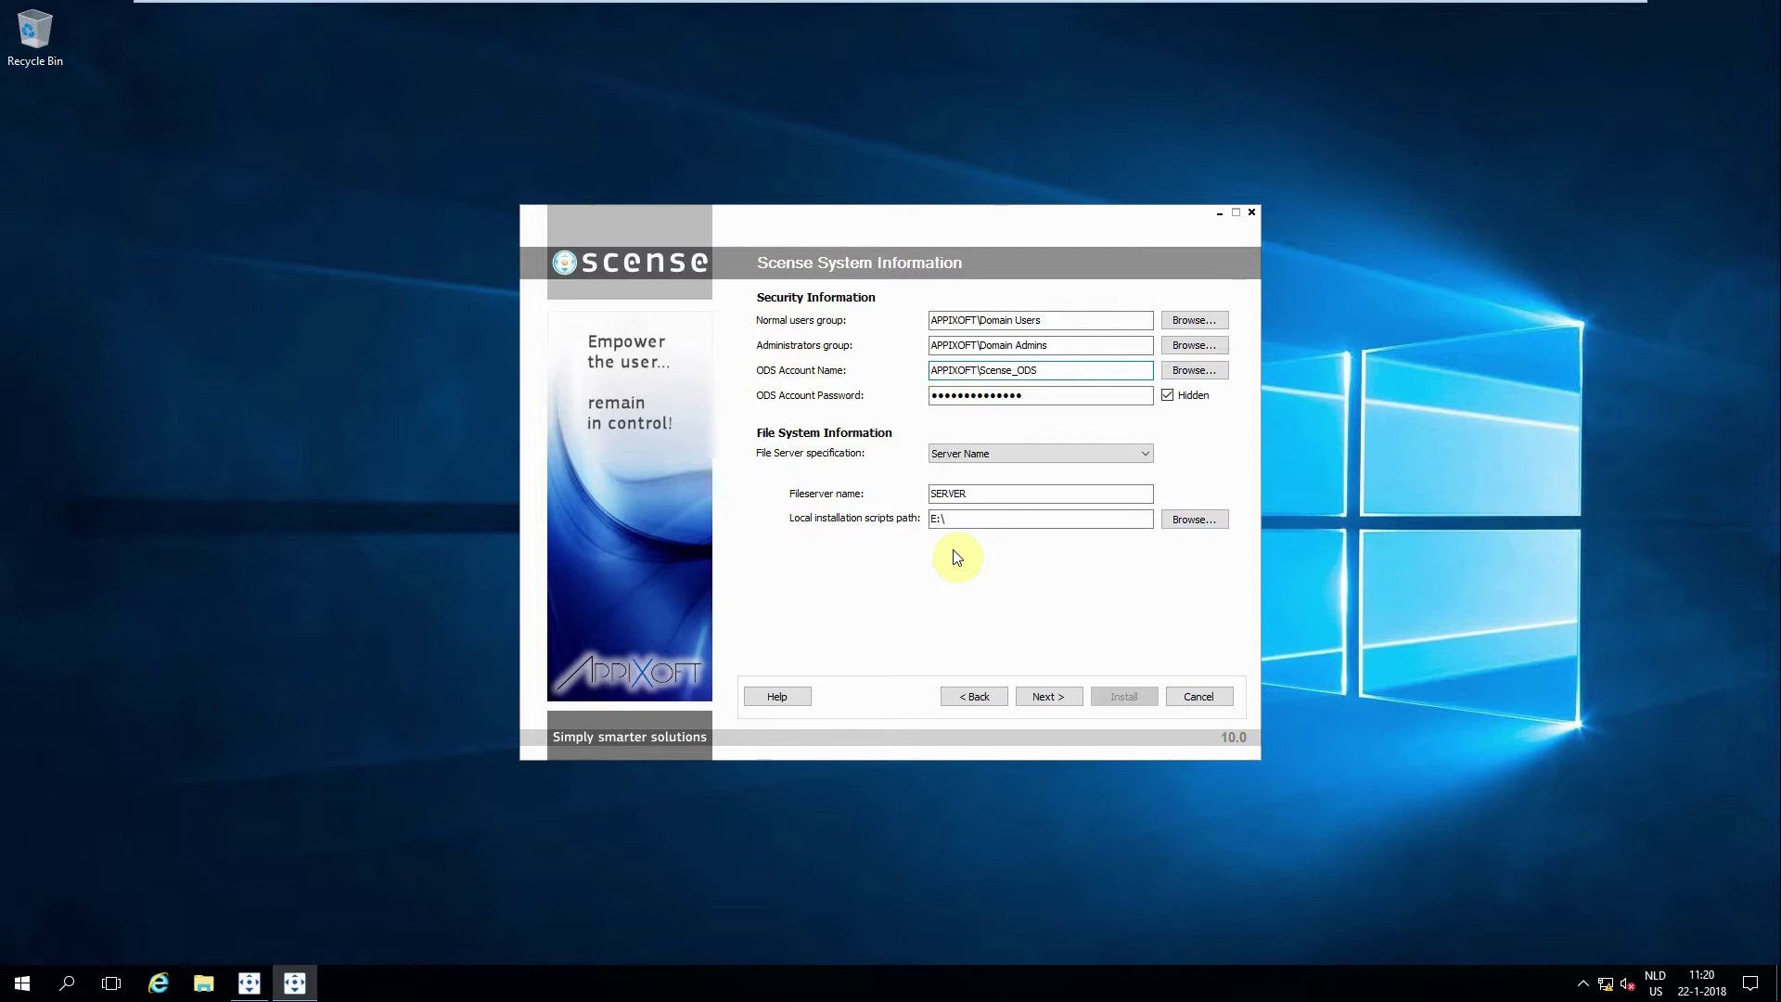
{"action": "left_click", "coordinate": [1045, 698]}
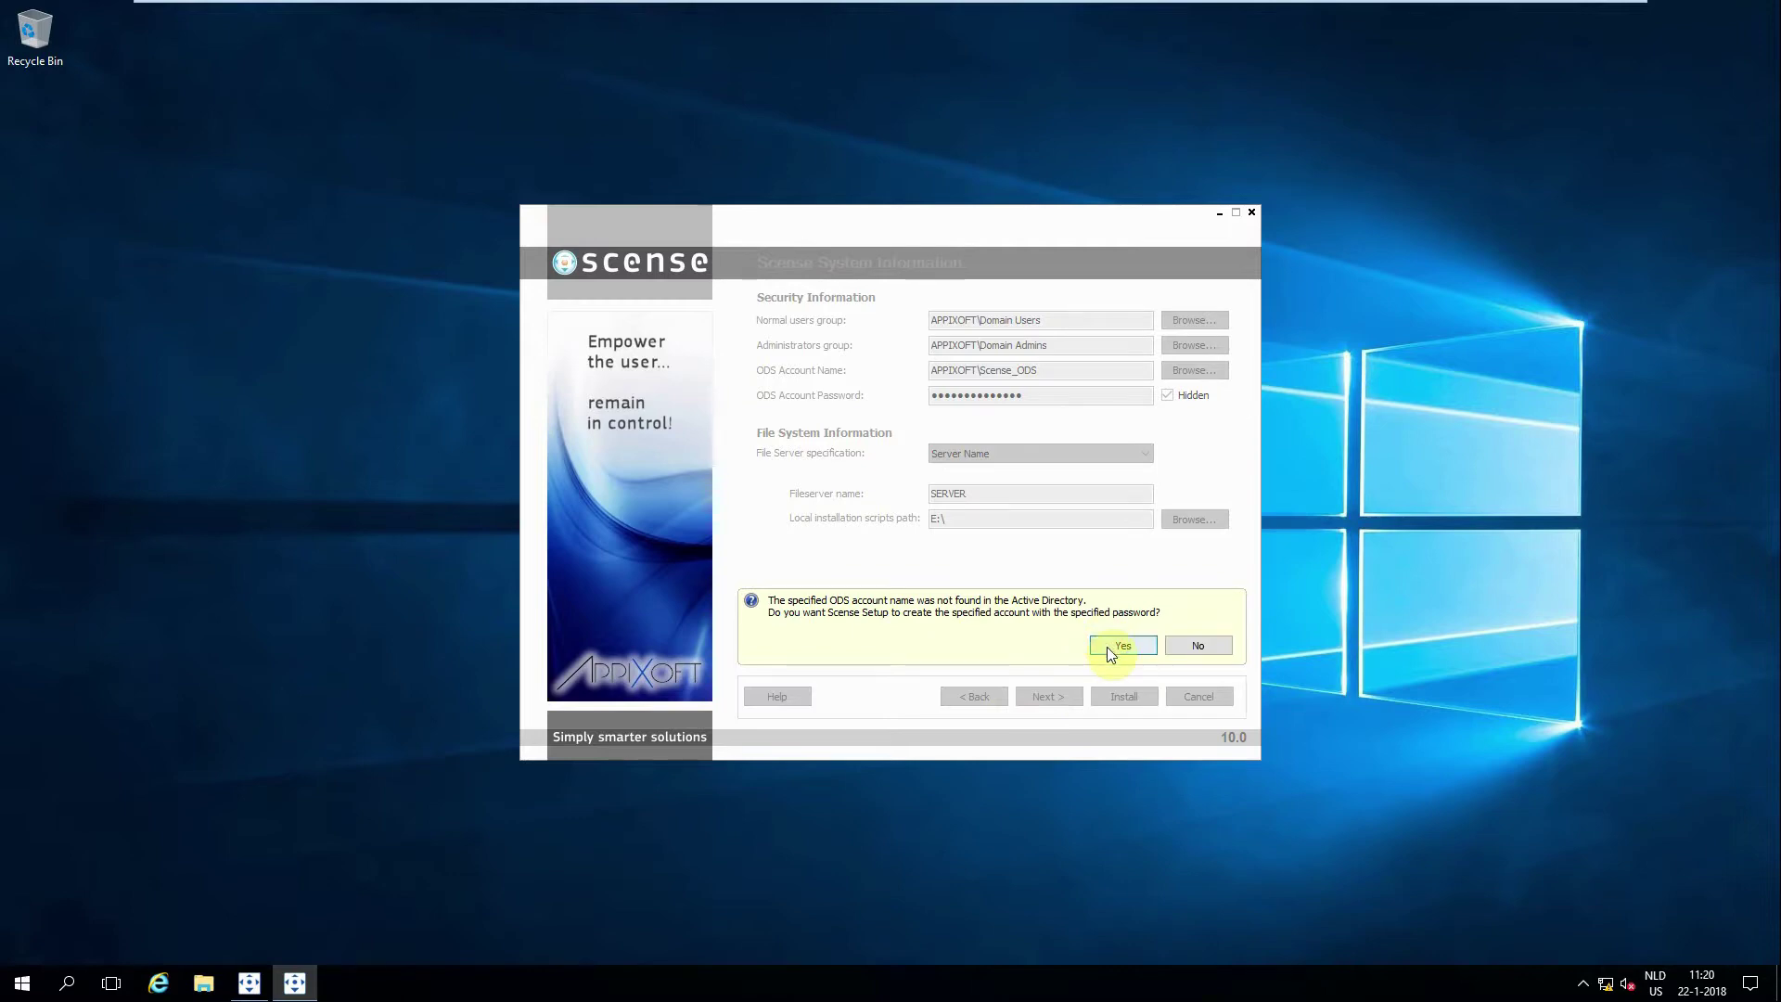
{"action": "left_click", "coordinate": [1121, 646]}
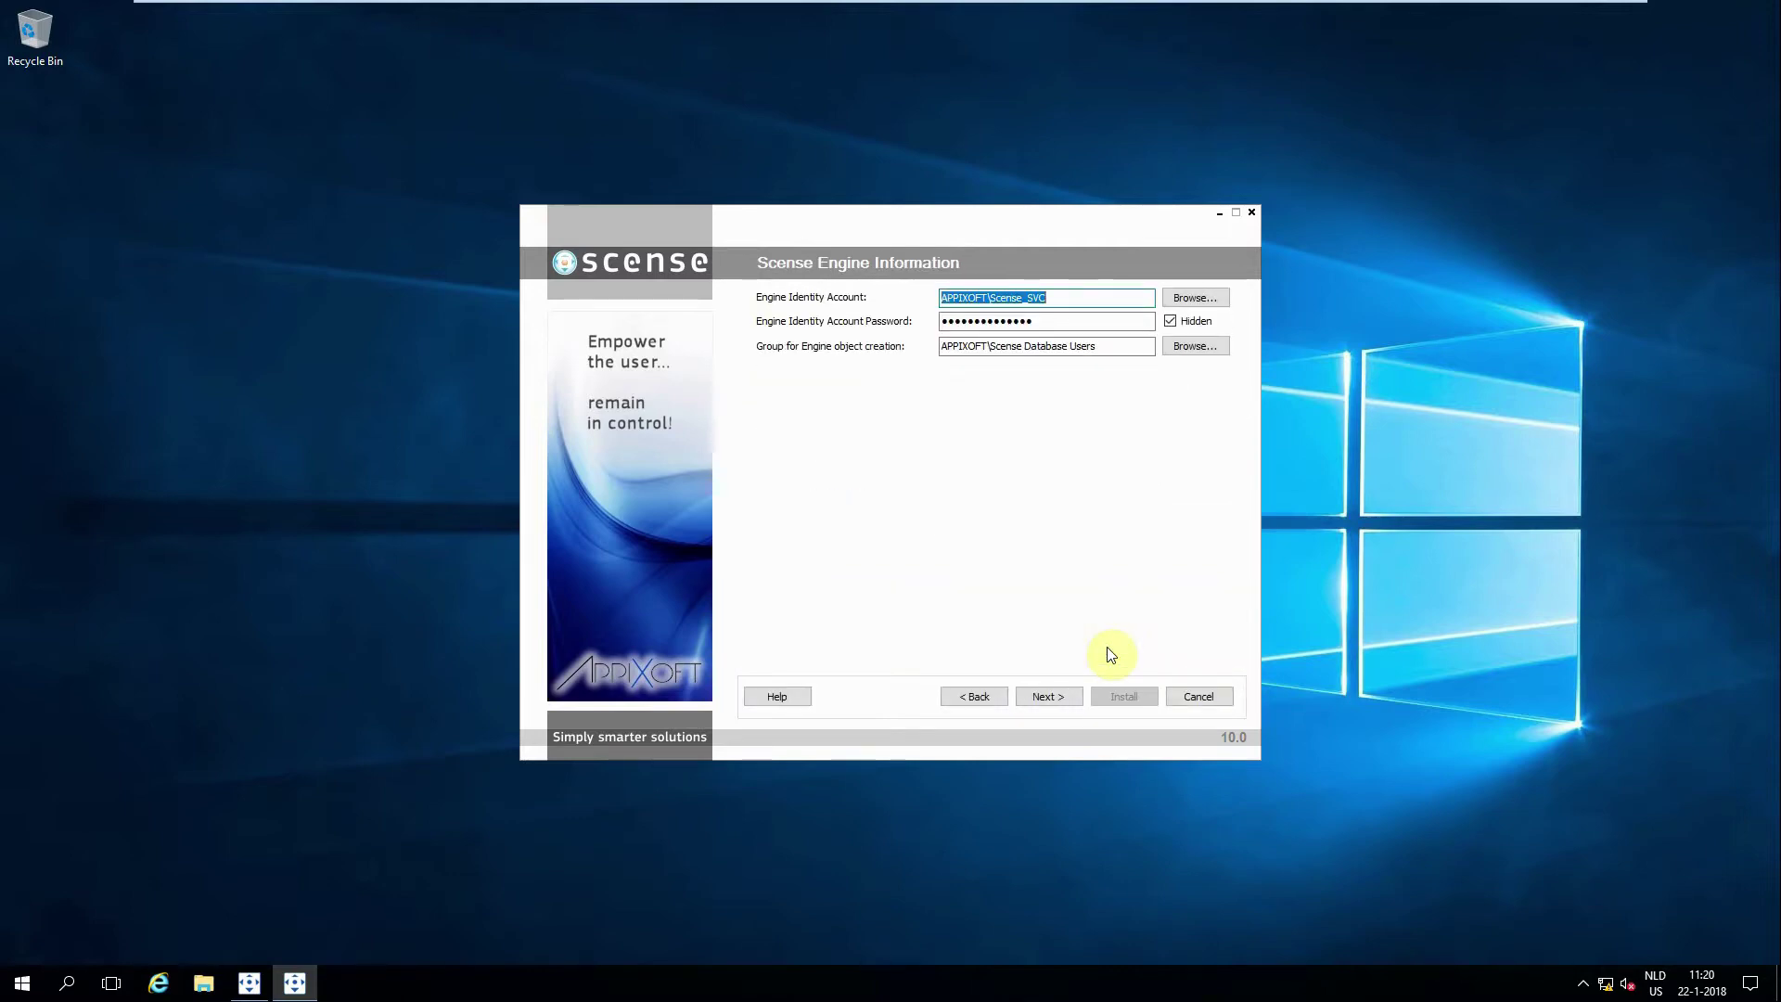
Step: Submit the engine settings and approve creating the missing Engine account and Engine group
{"action": "left_click", "coordinate": [1060, 691]}
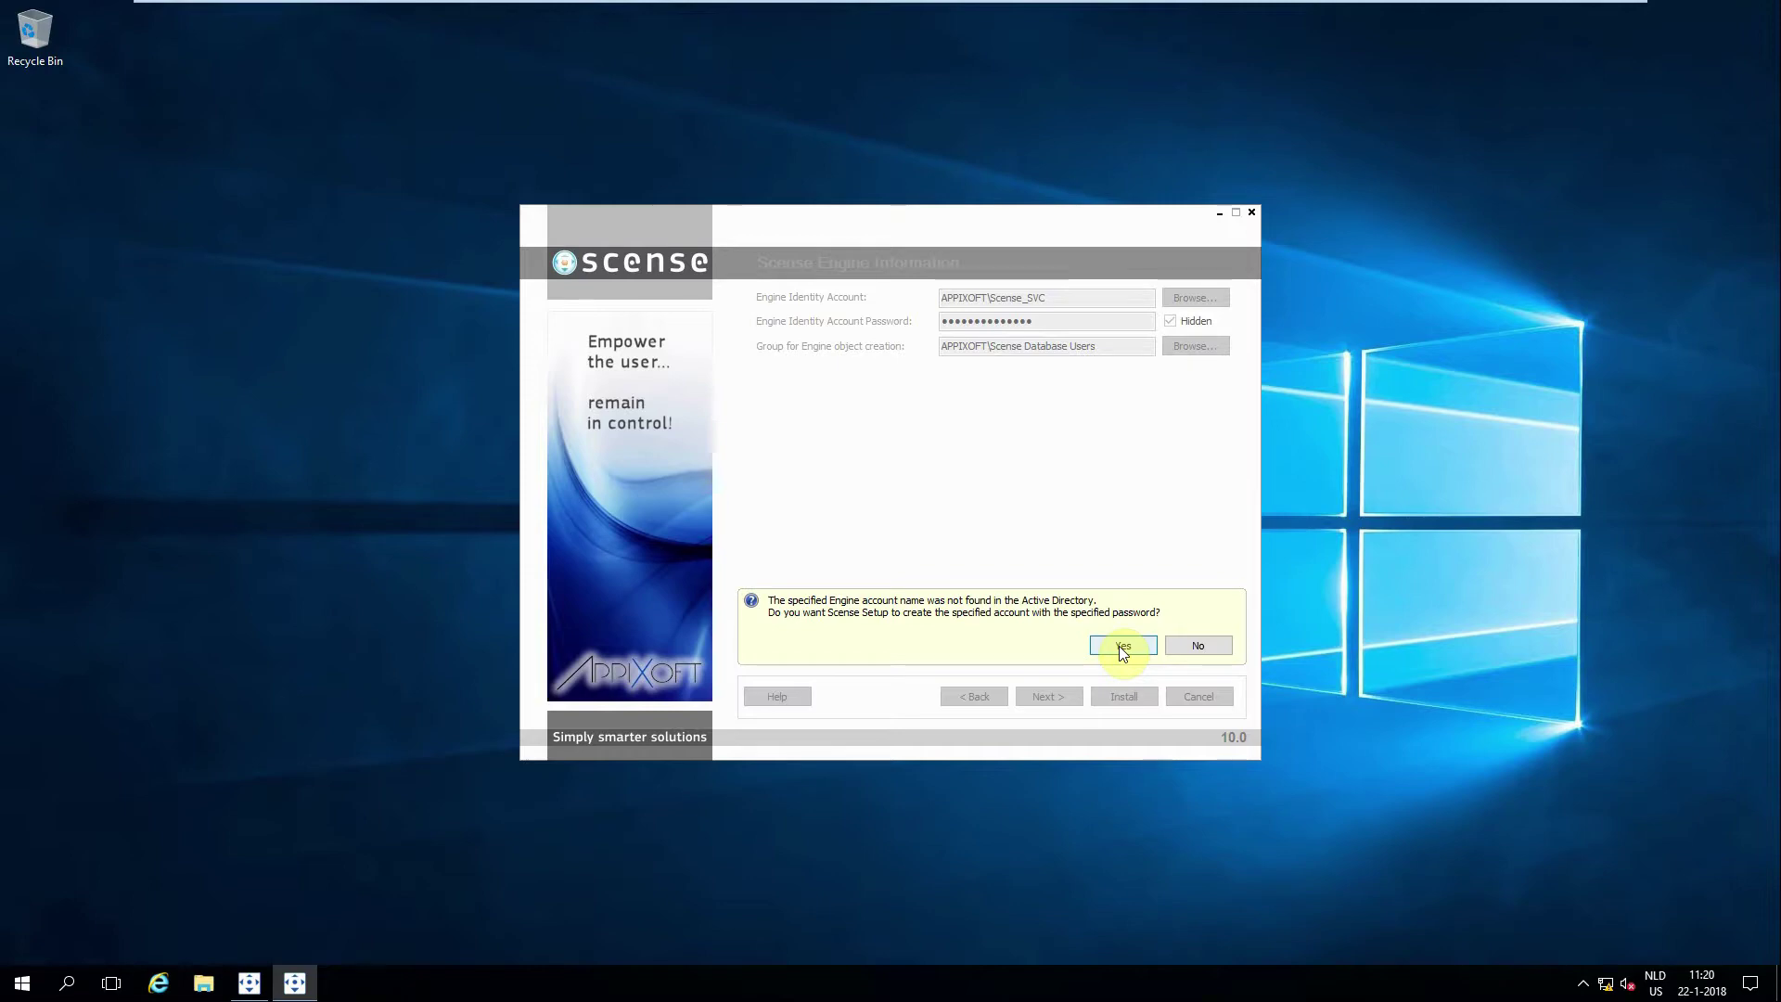
{"action": "left_click", "coordinate": [1119, 647]}
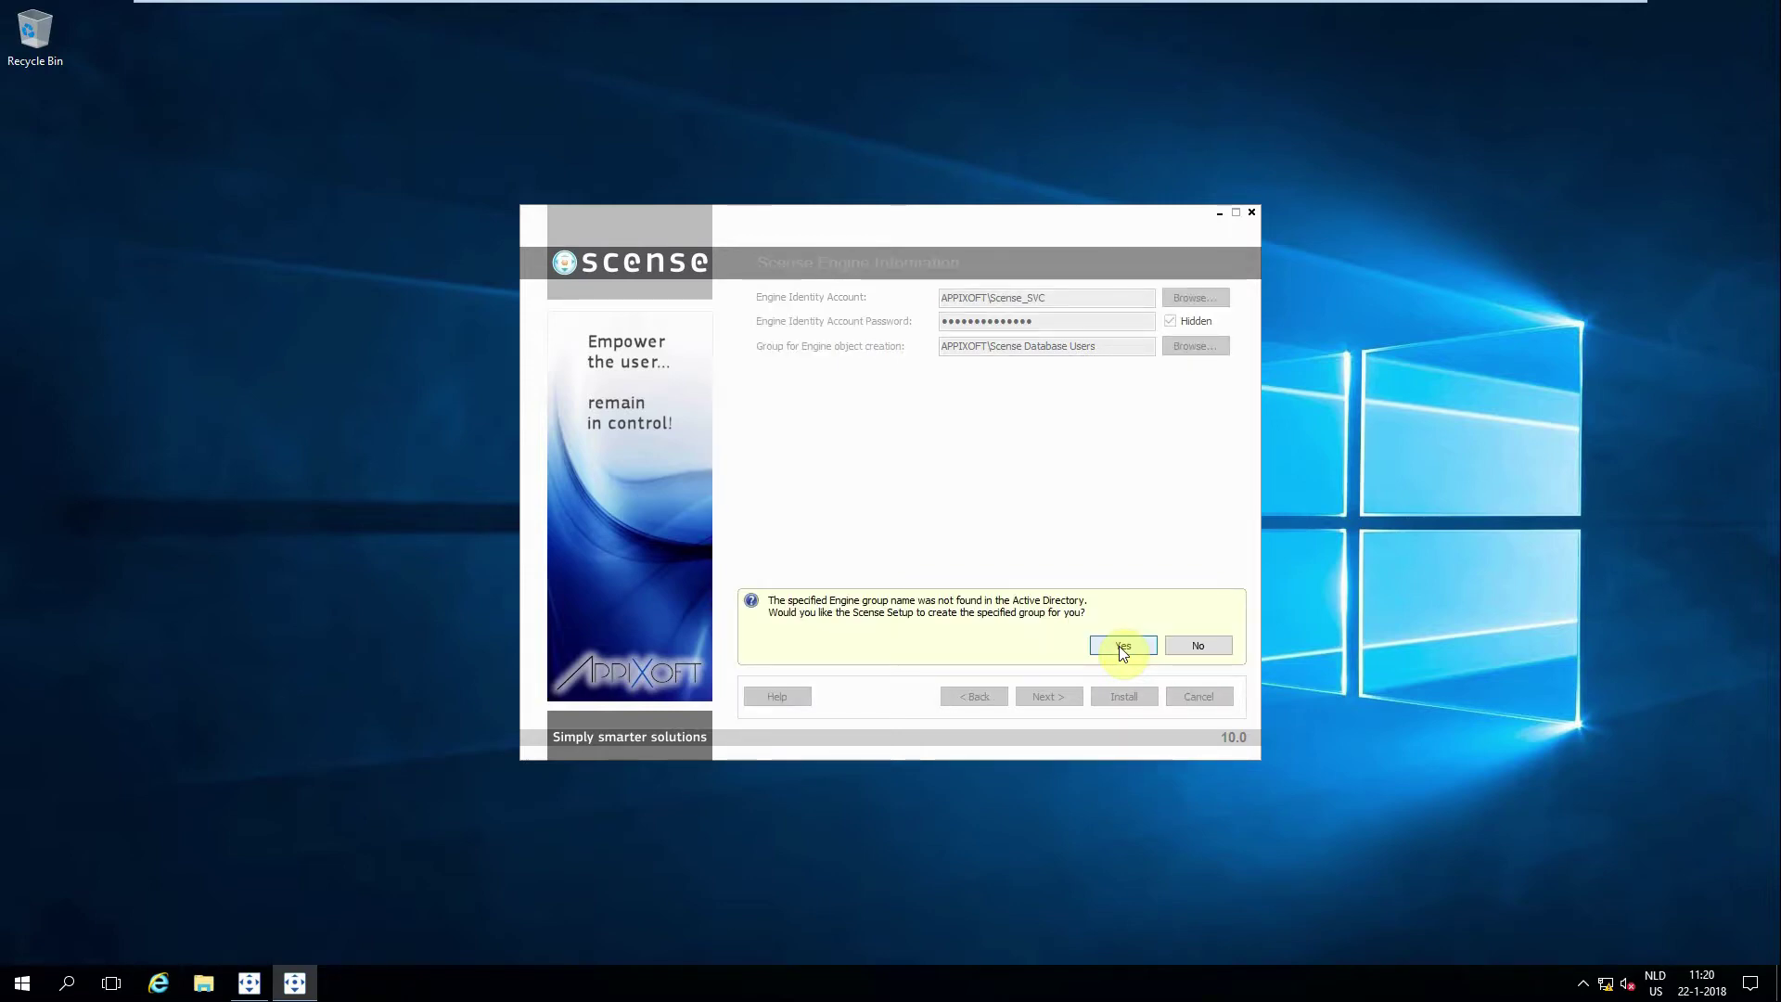
{"action": "left_click", "coordinate": [1119, 646]}
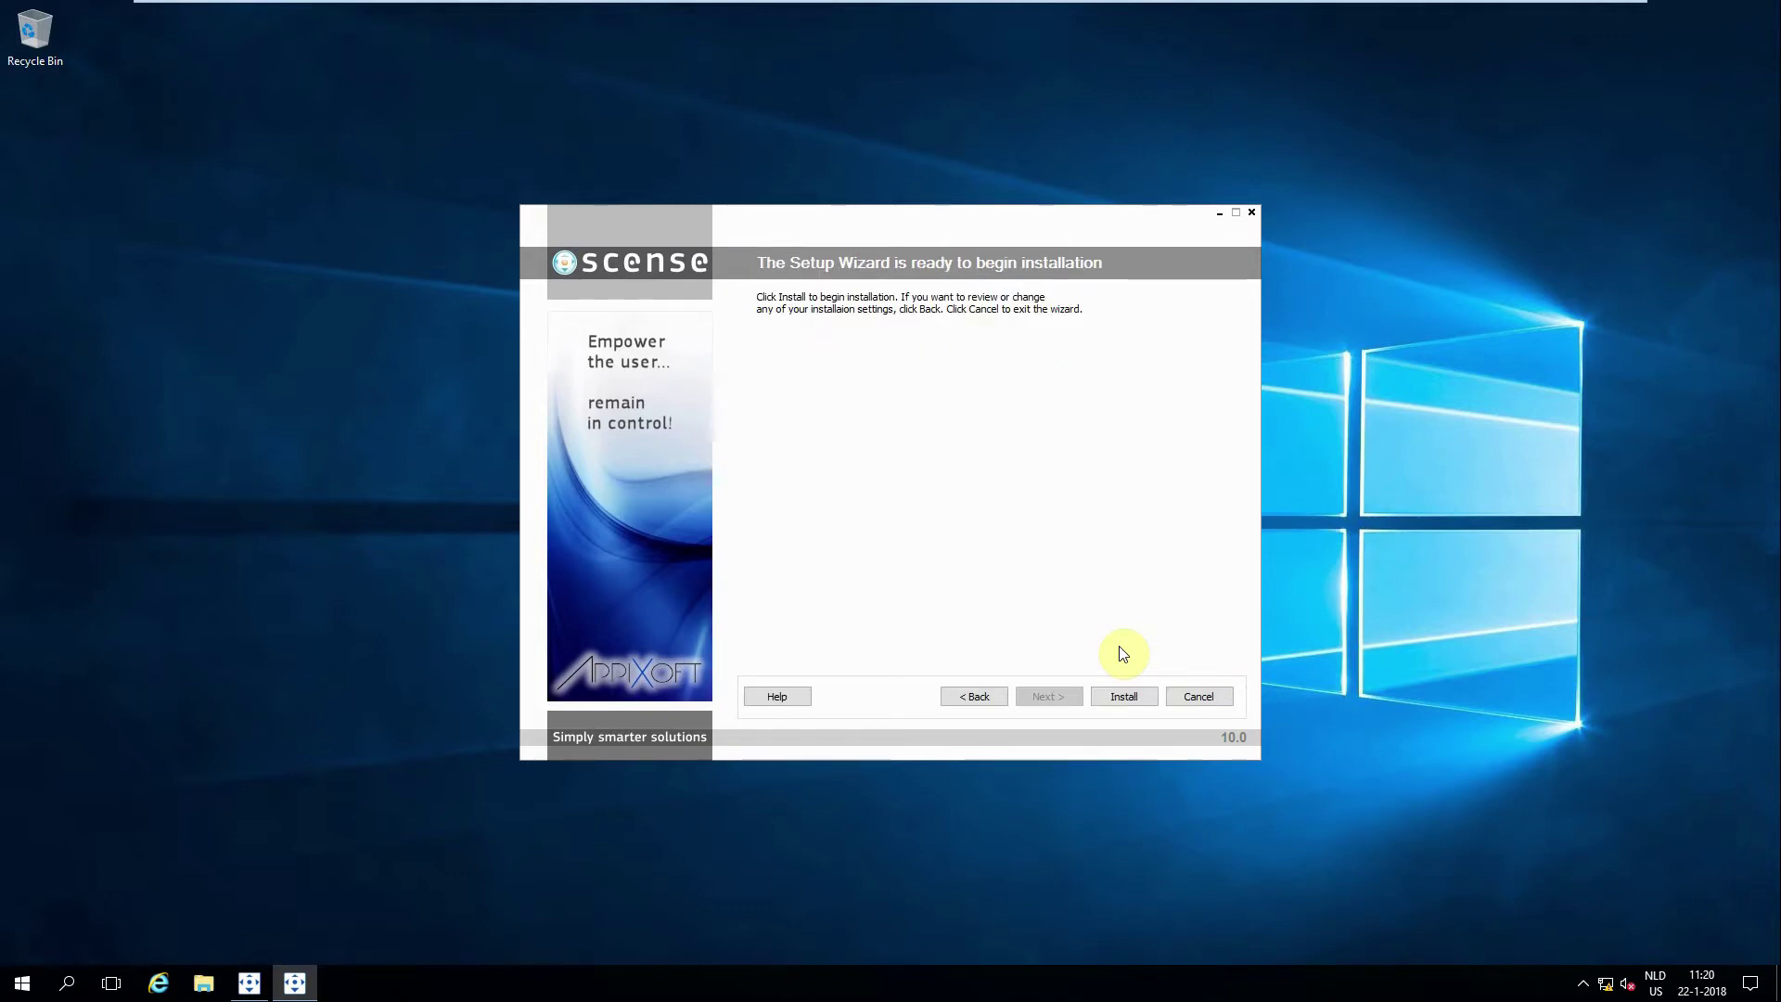
Step: Install the Scense System and close the wizard when installation completes
{"action": "left_click", "coordinate": [1118, 702]}
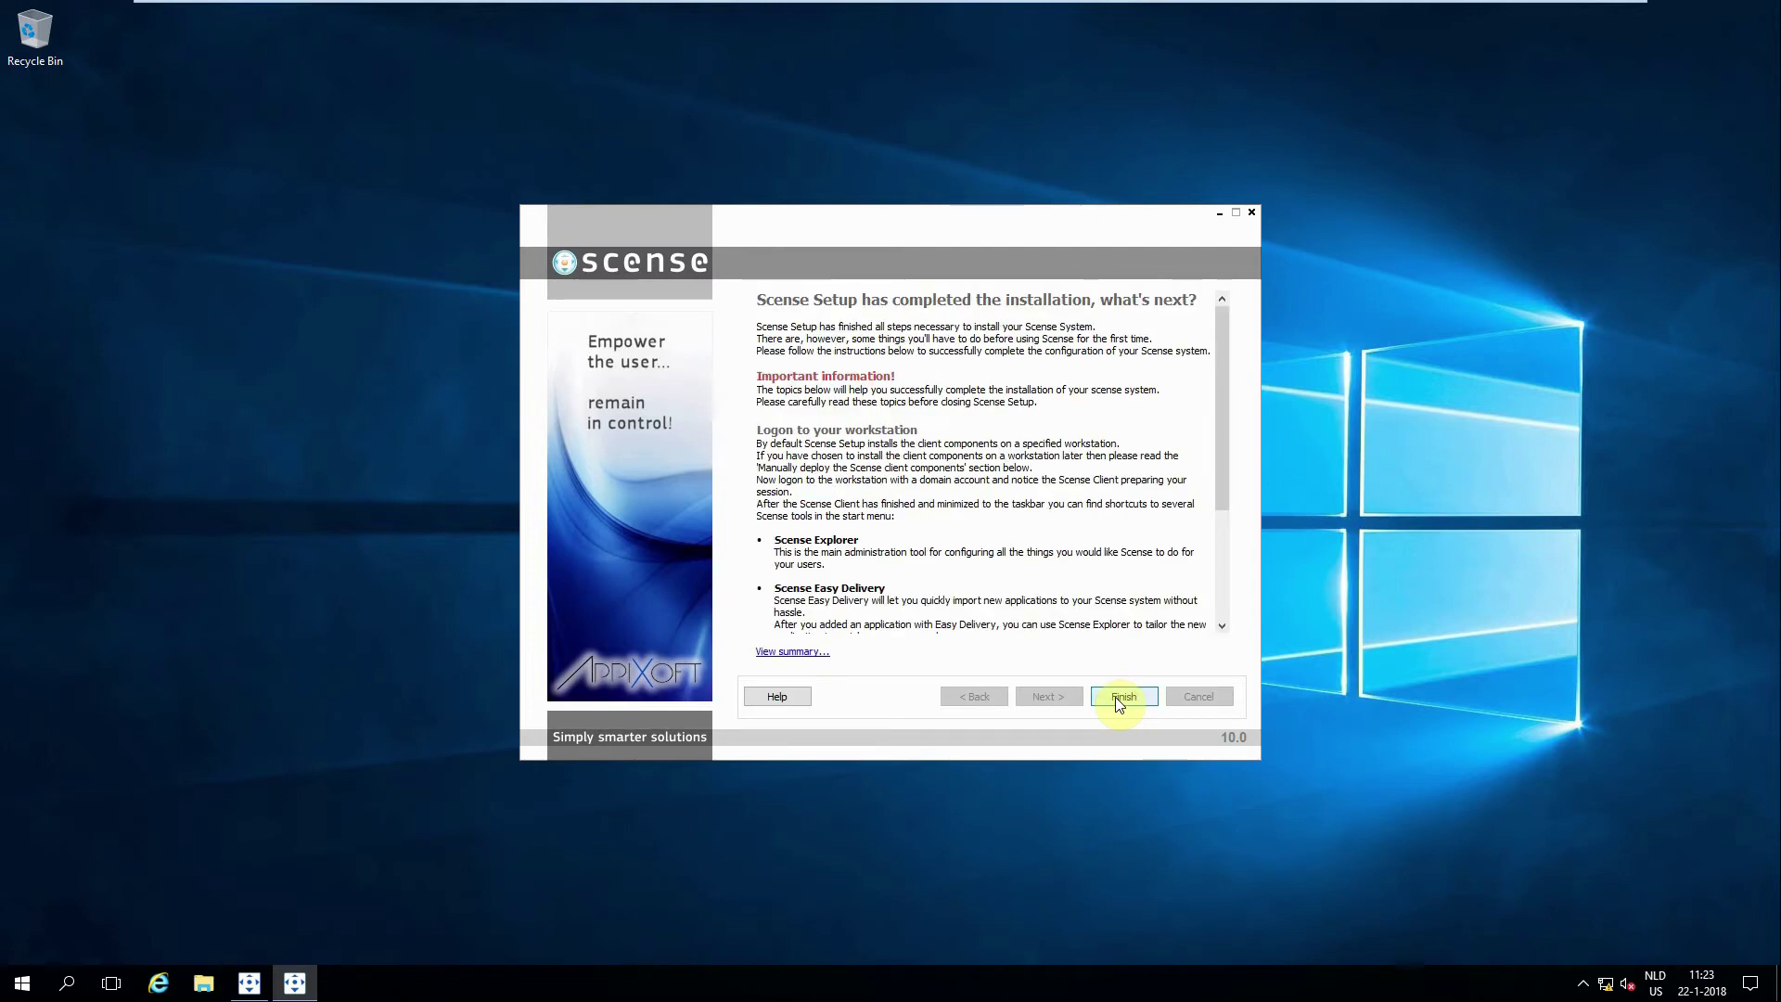
{"action": "left_click", "coordinate": [1117, 698]}
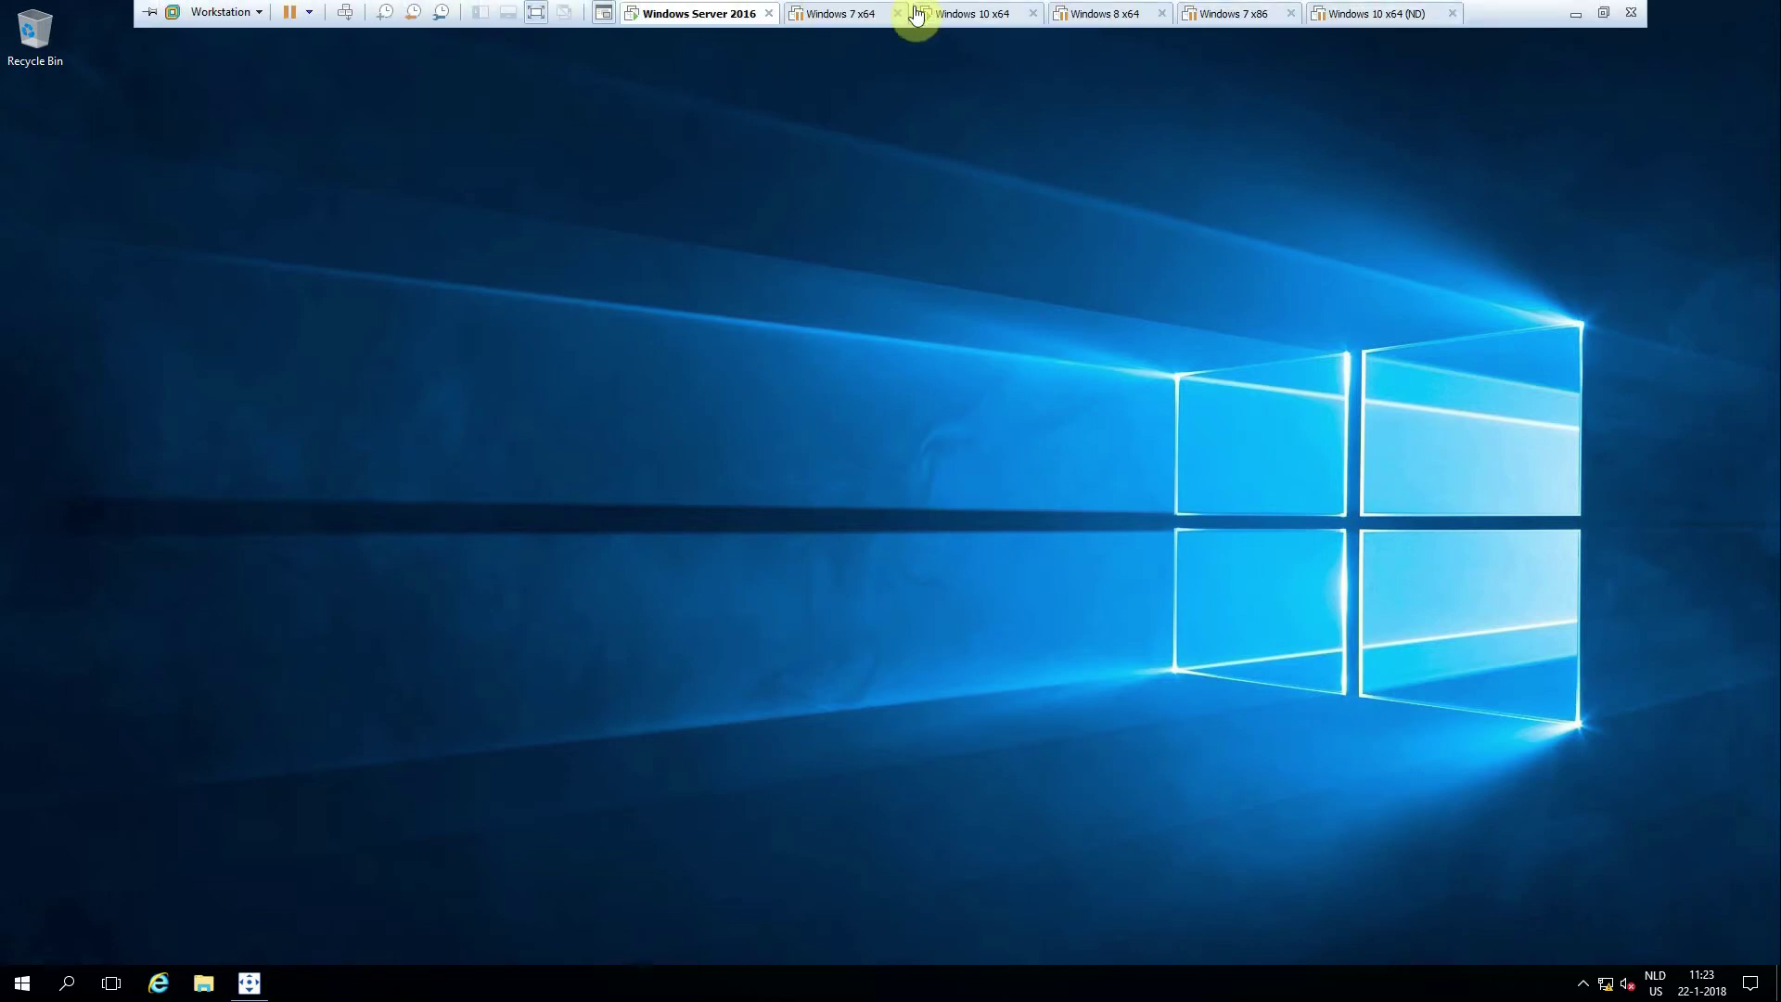
Step: Switch to the Windows 10 x64 VM and sign in with the domain account password
{"action": "left_click", "coordinate": [970, 13]}
{"action": "left_click", "coordinate": [823, 426]}
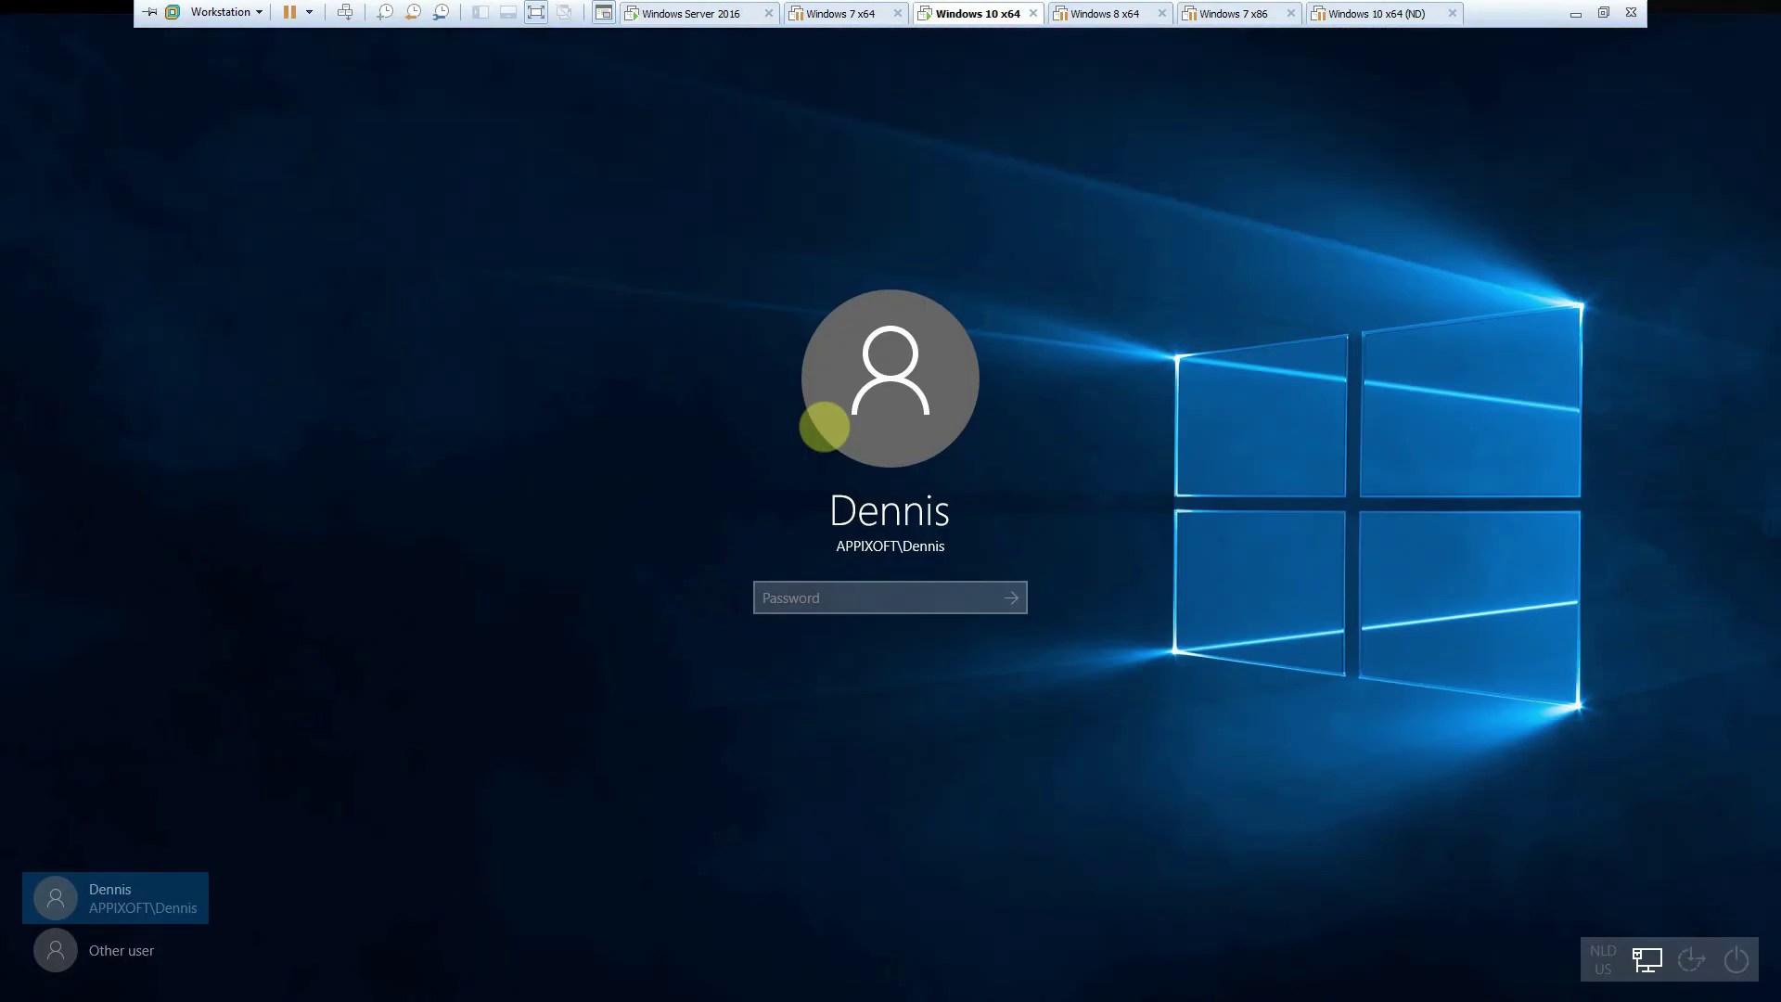
{"action": "type", "text": "********"}
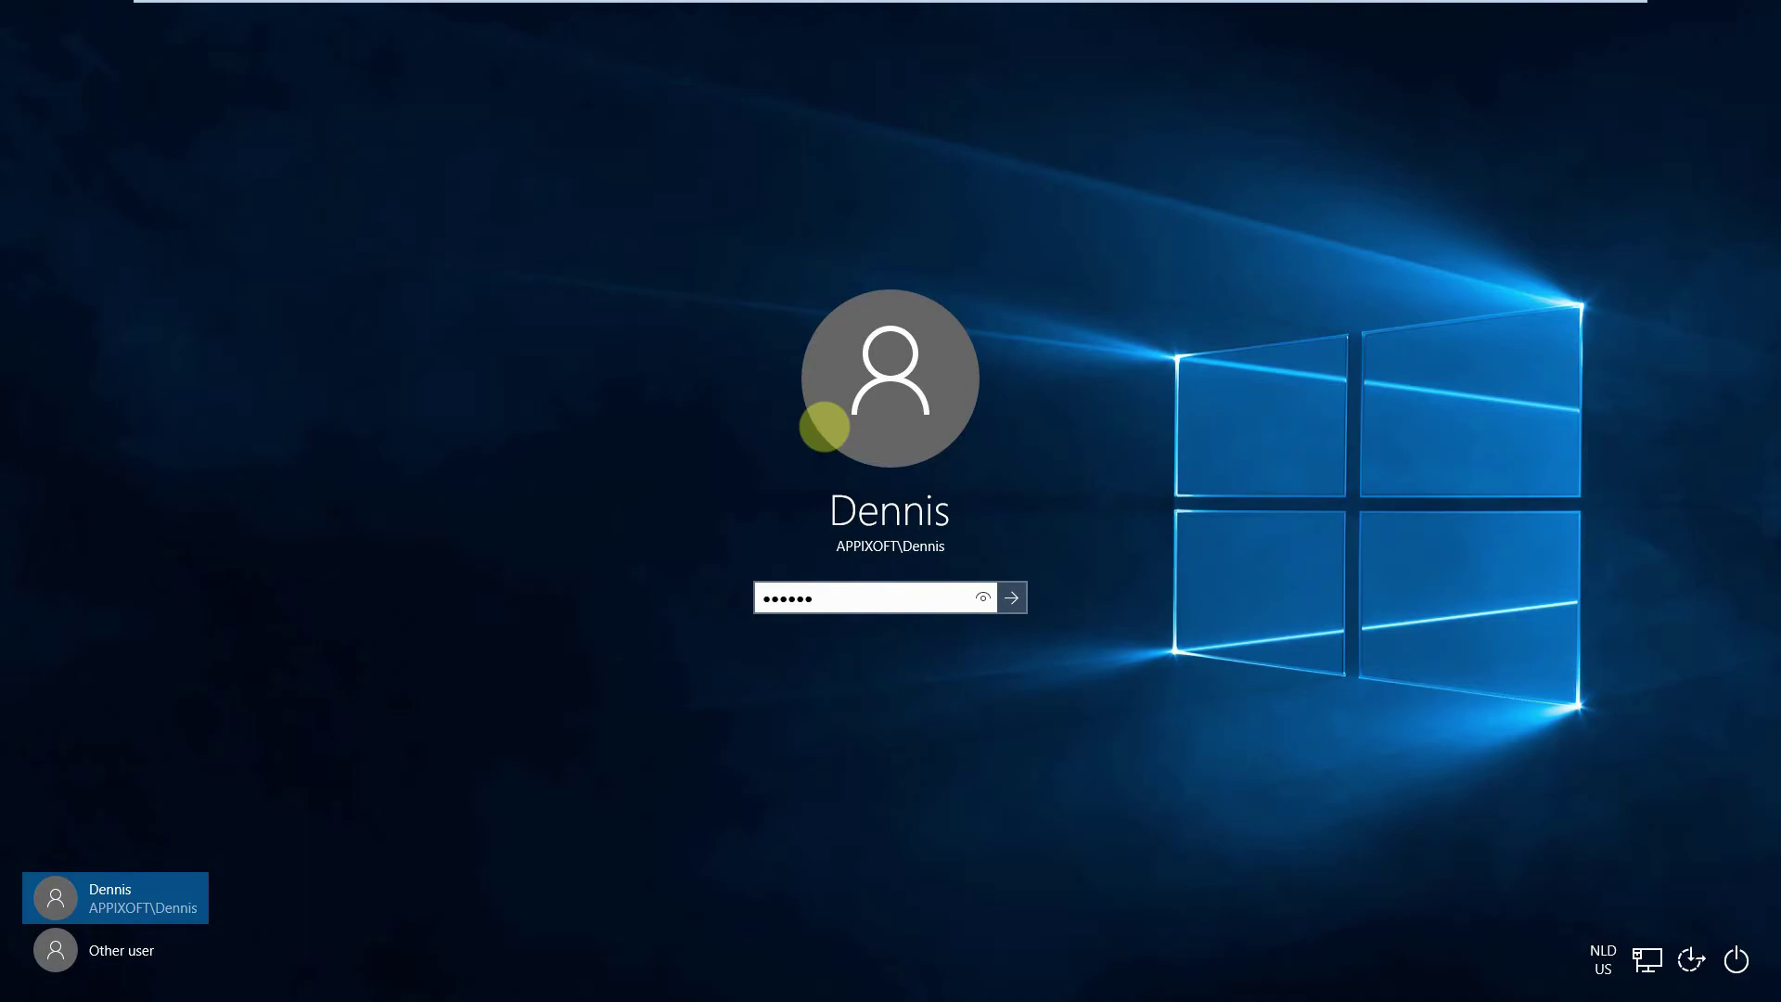
{"action": "key", "text": "Return"}
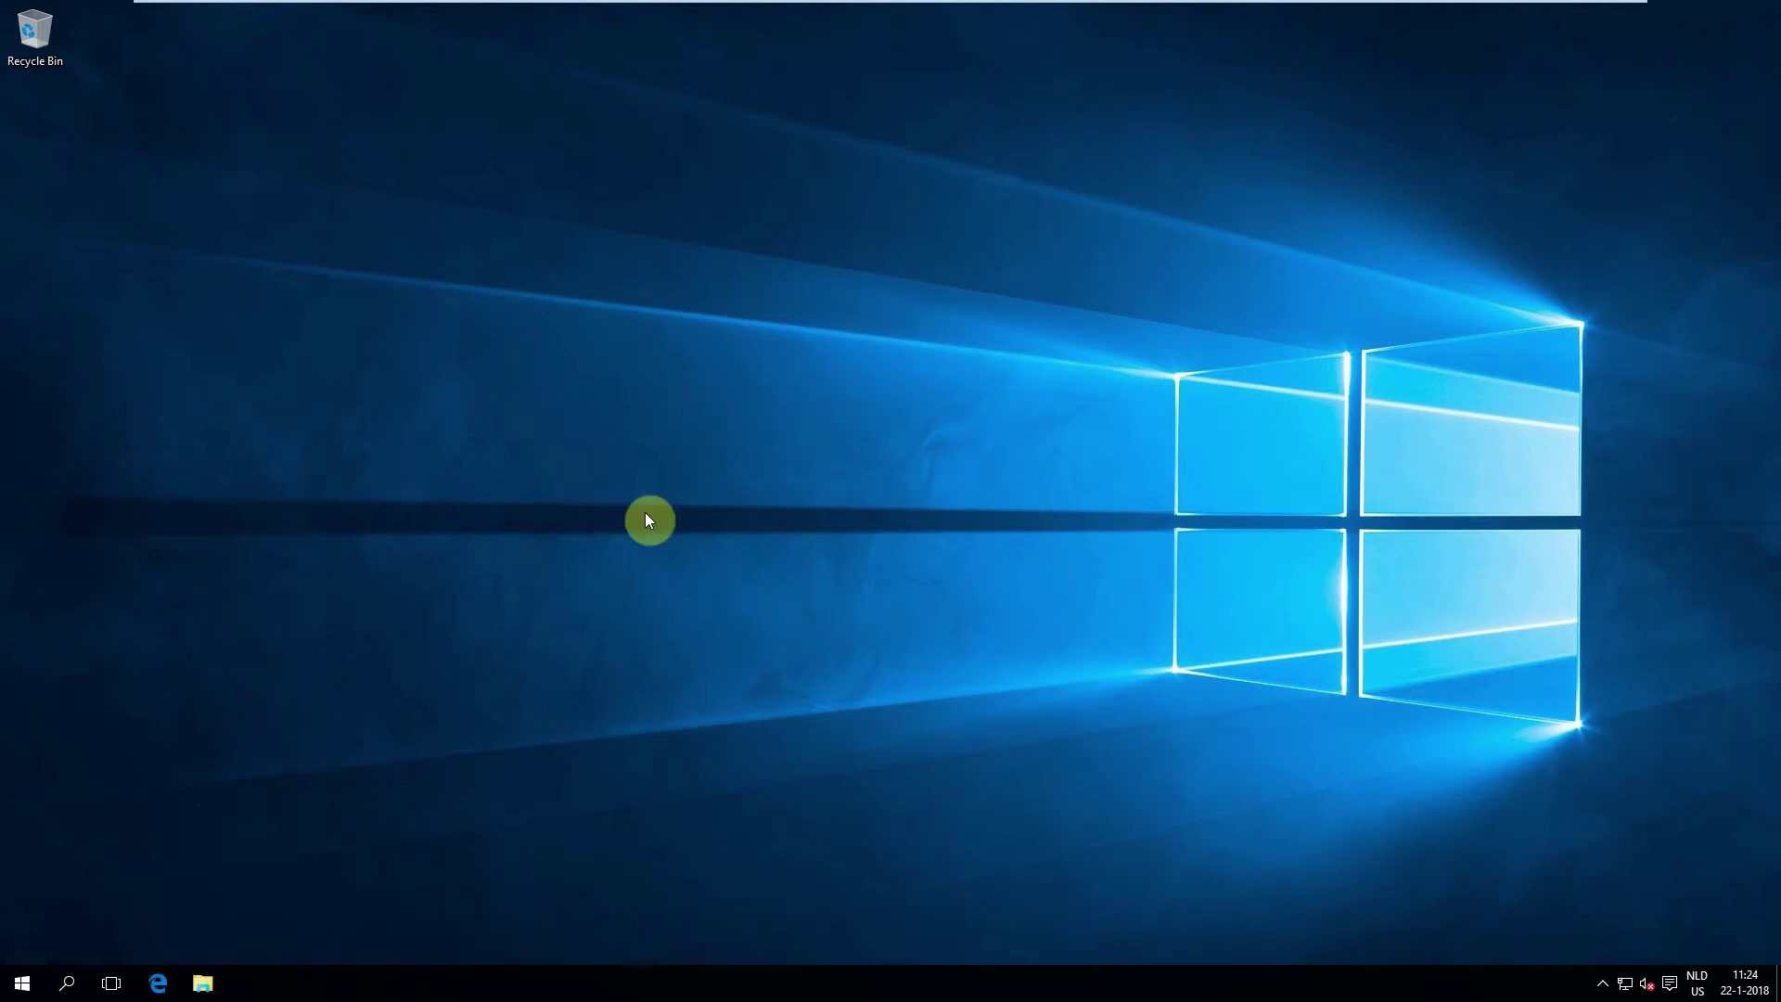
Step: Launch Scense Explorer 10 from the Scense folder in the Start menu's All apps list
{"action": "left_click", "coordinate": [21, 979]}
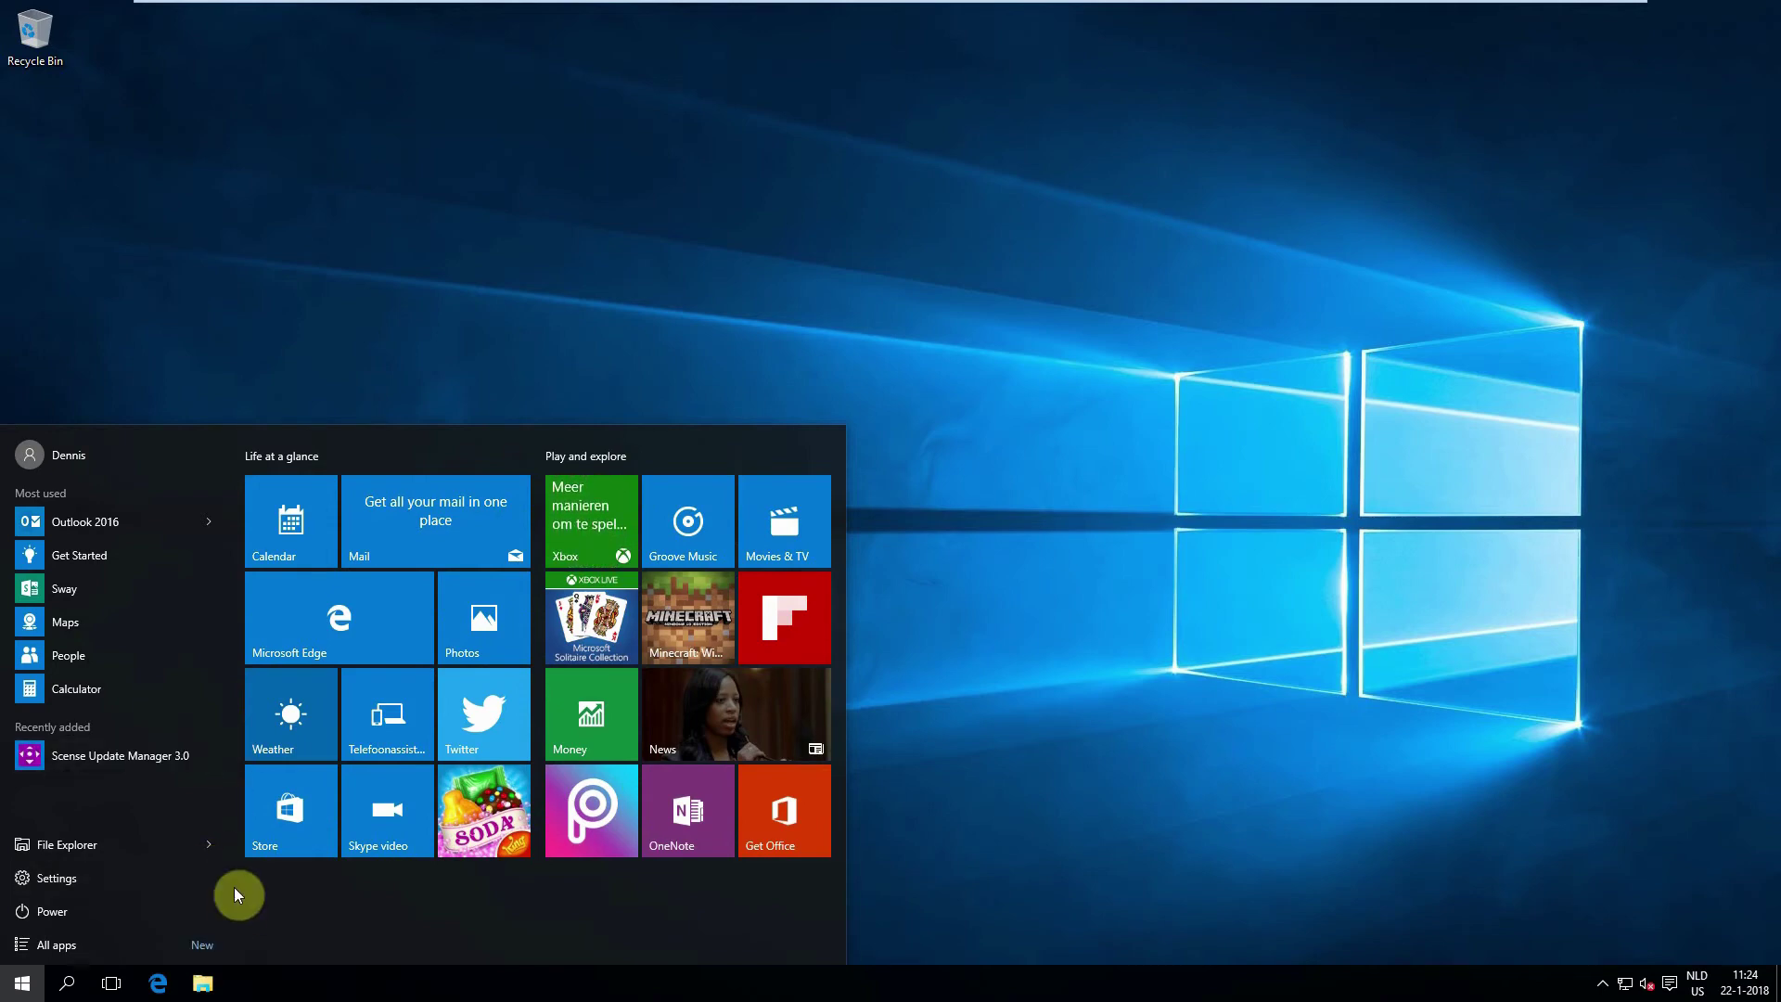
{"action": "left_click", "coordinate": [56, 944]}
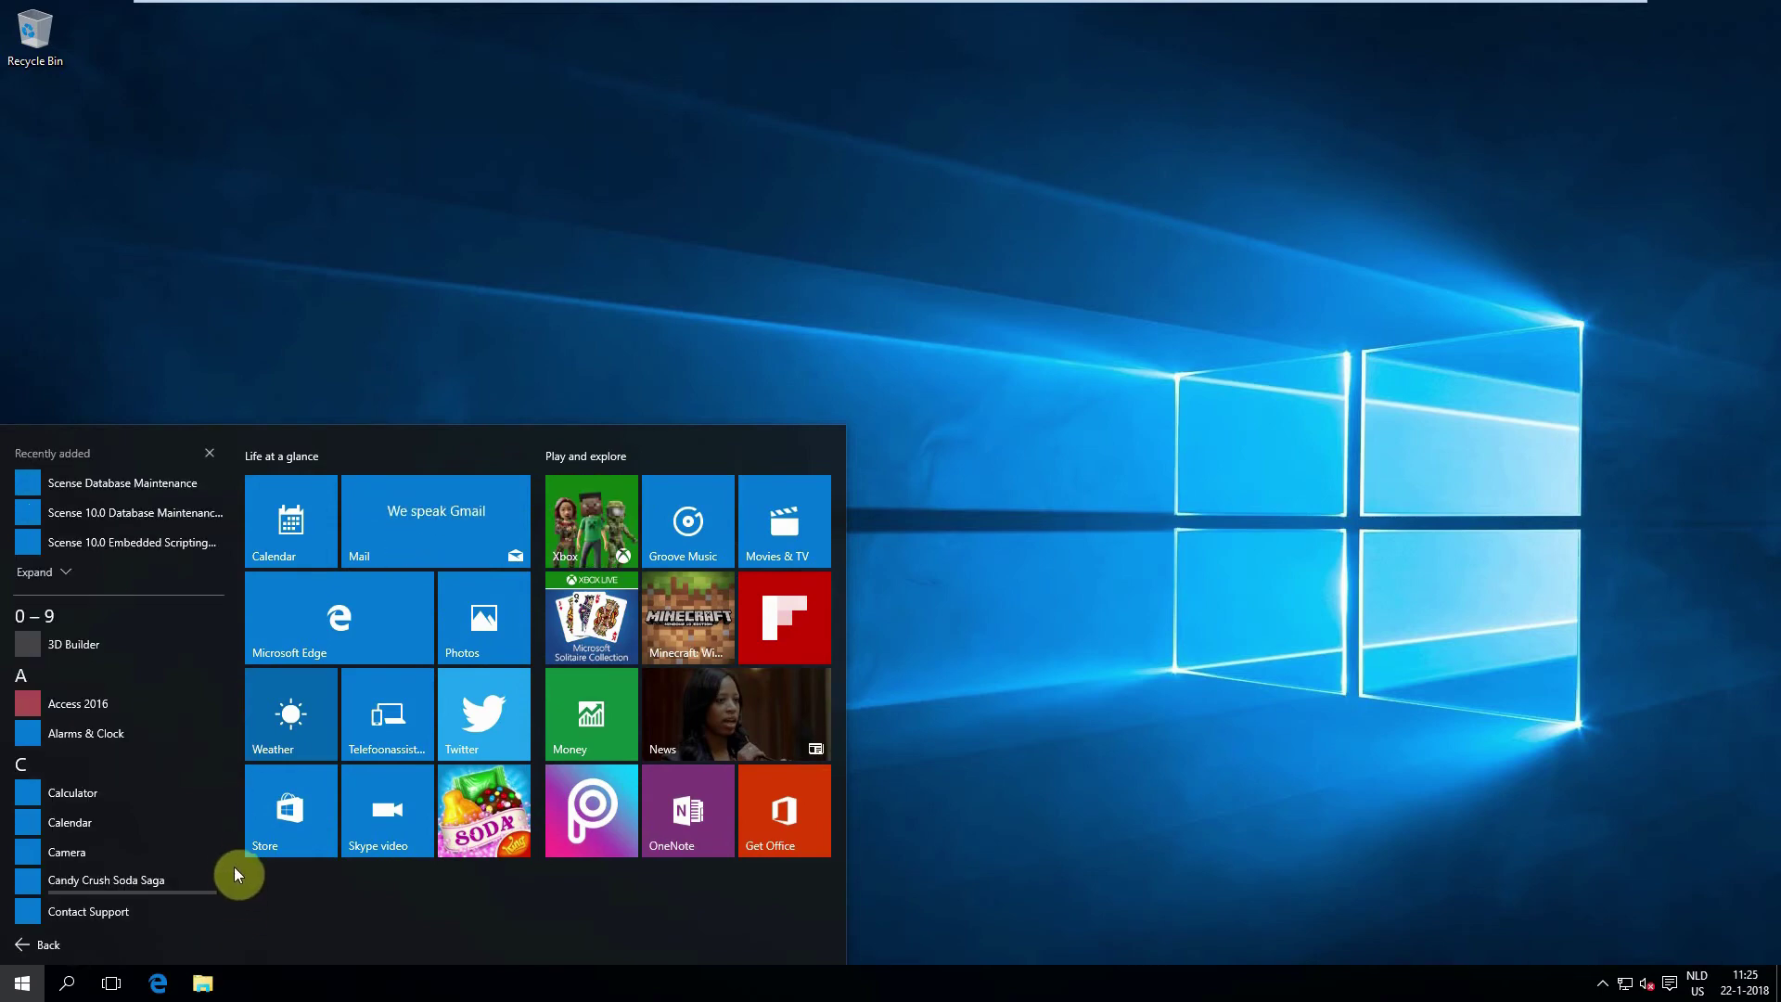
{"action": "scroll", "coordinate": [235, 867], "scroll_direction": "down", "scroll_amount": 10}
{"action": "scroll", "coordinate": [235, 867], "scroll_direction": "down", "scroll_amount": 5}
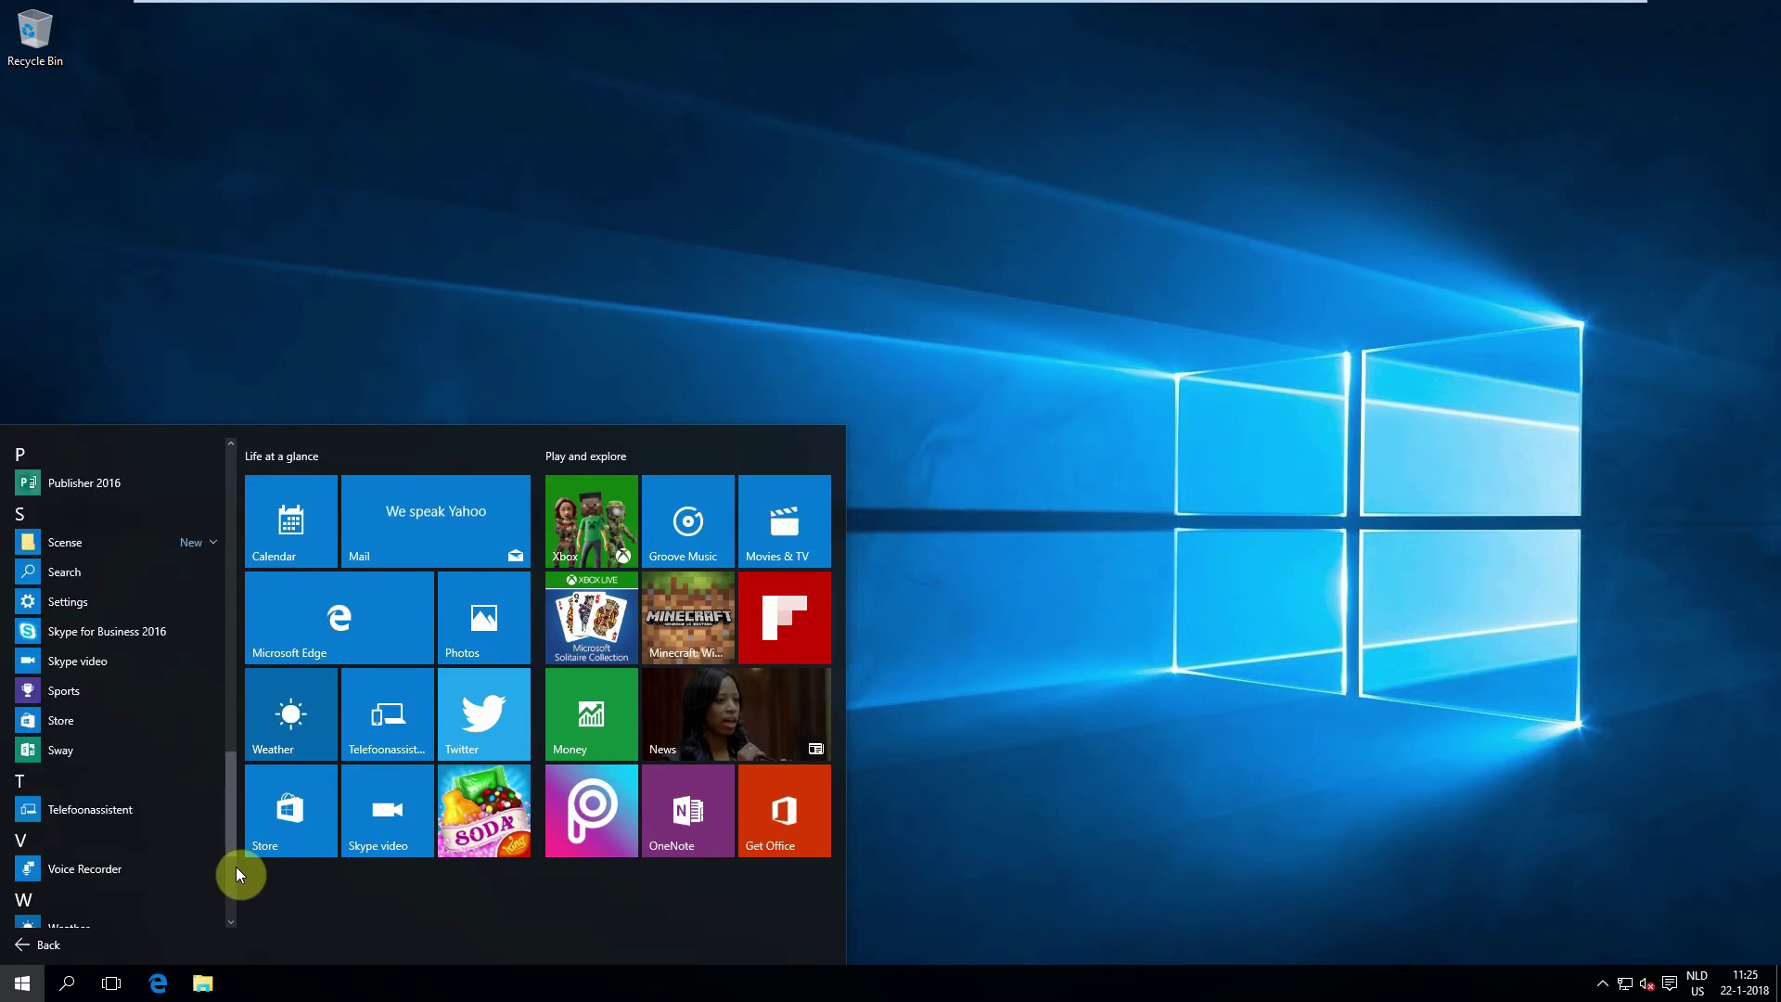
{"action": "left_click", "coordinate": [201, 543]}
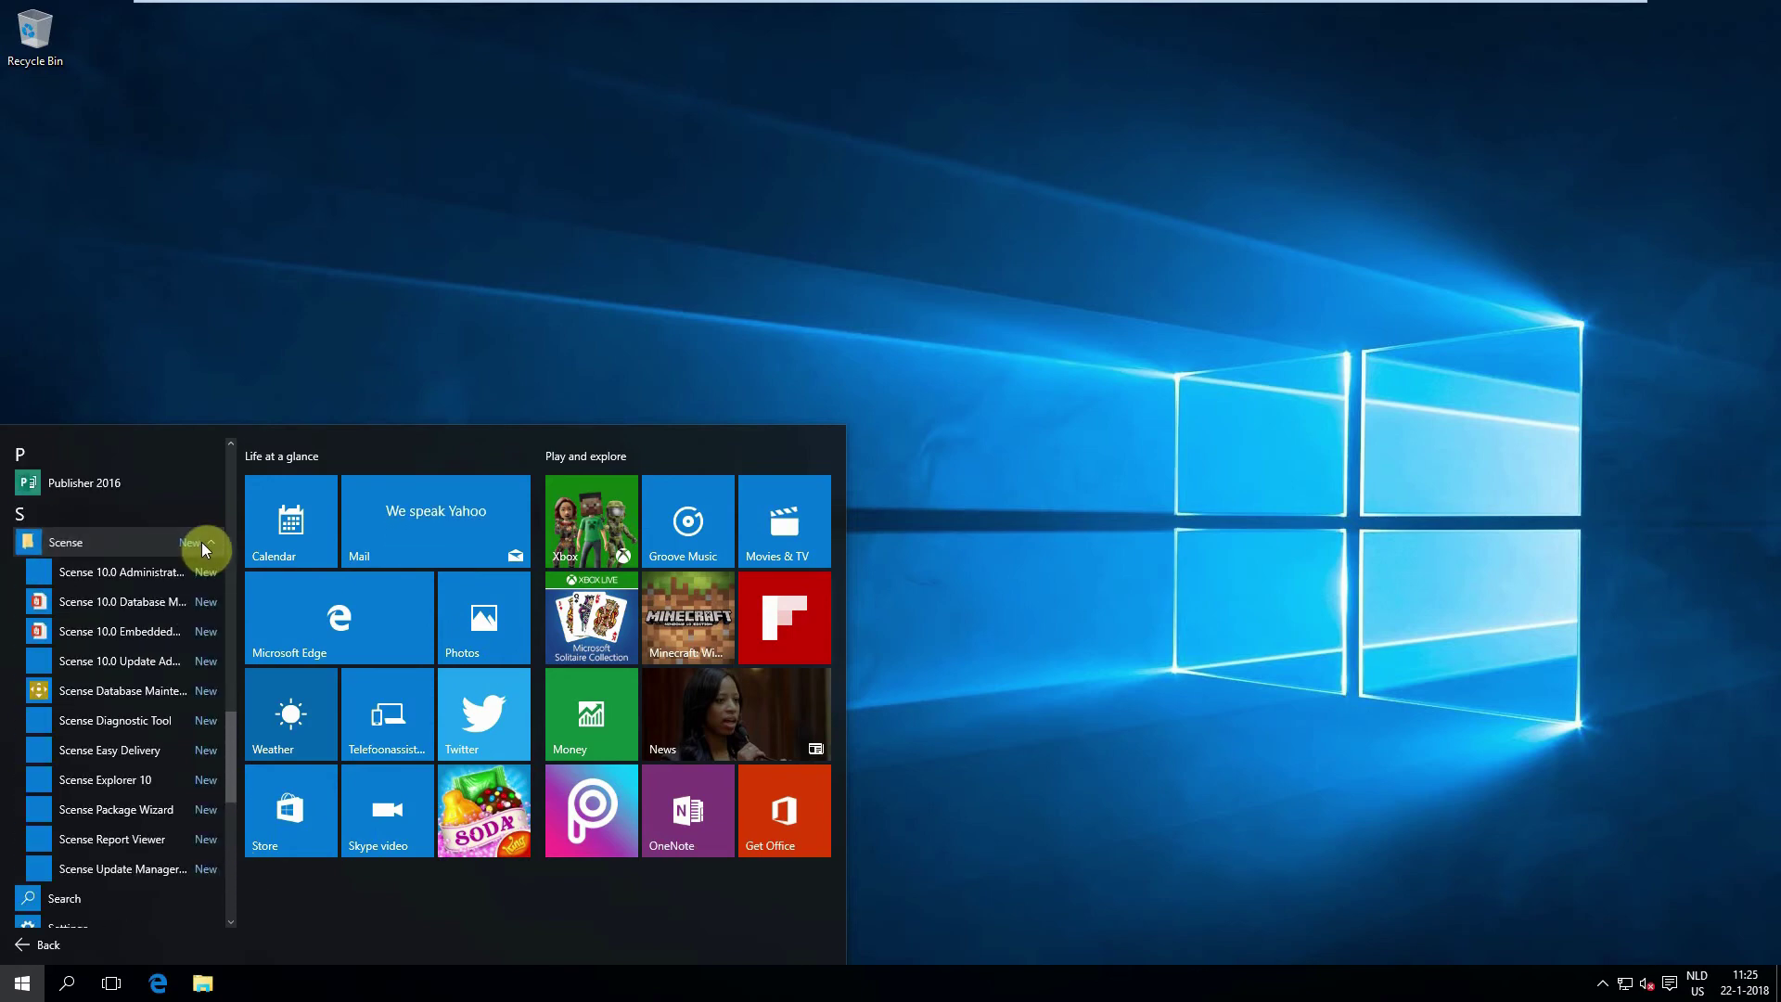
{"action": "left_click", "coordinate": [134, 780]}
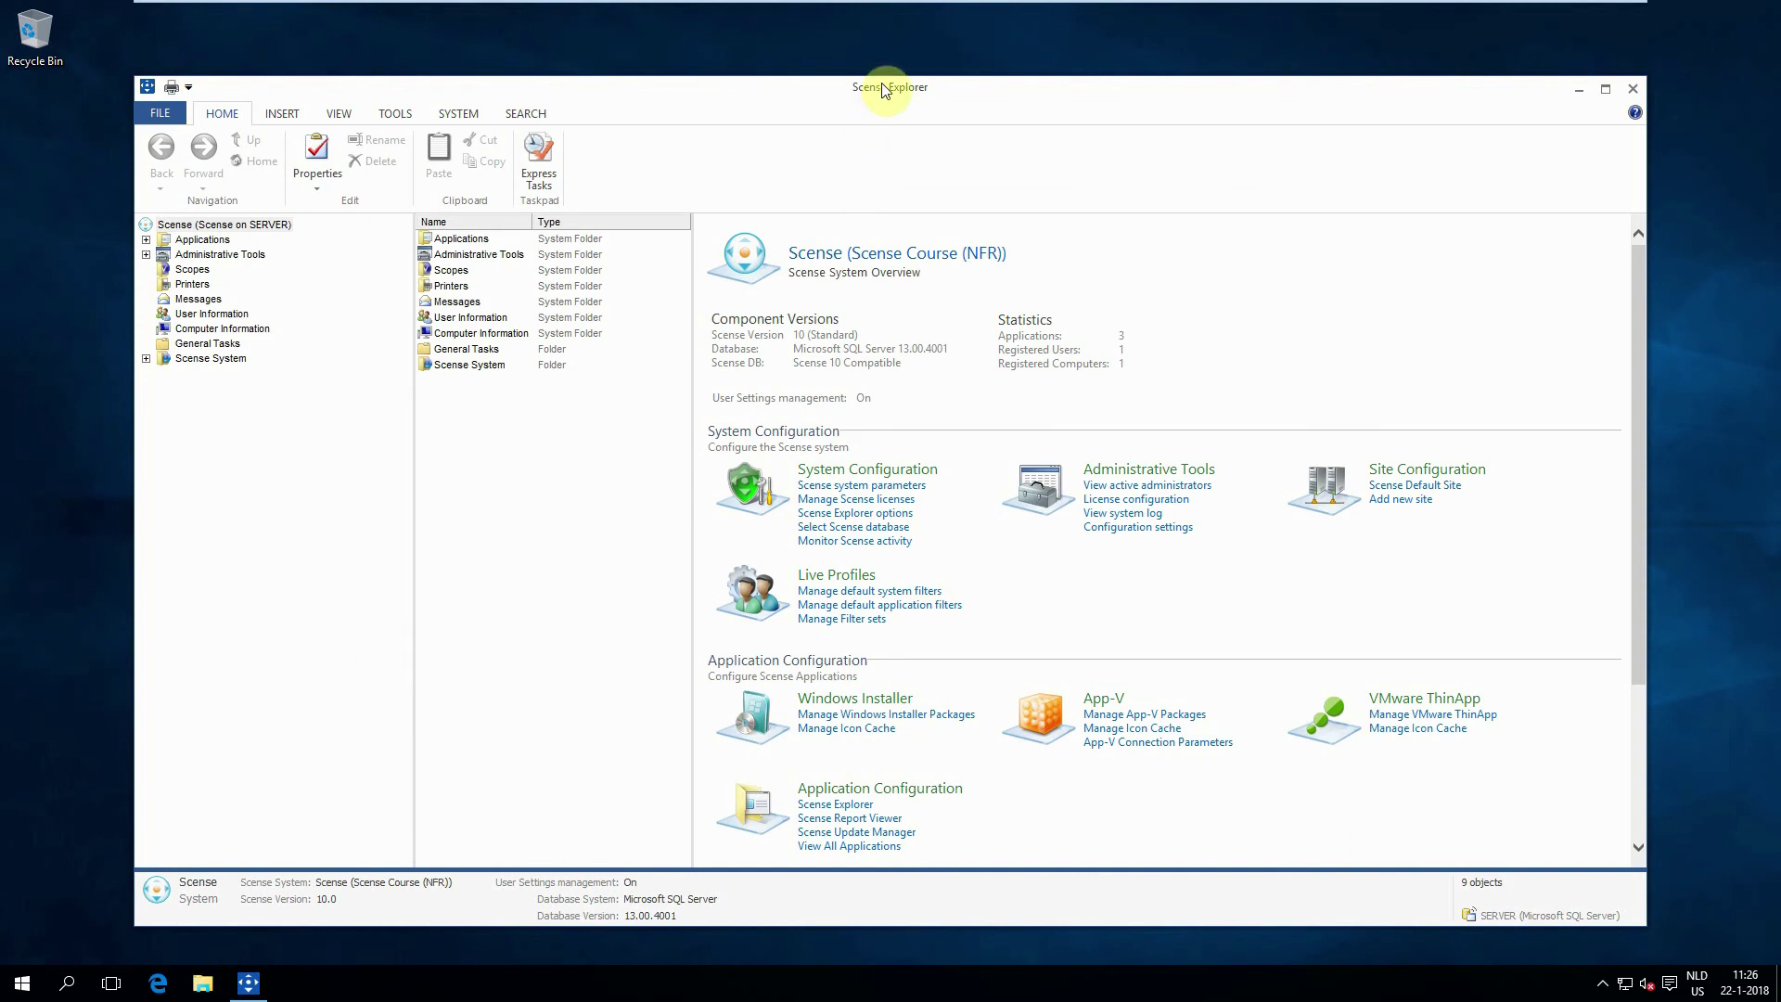
Step: Drag the Scense Explorer window's top edge down to shorten it
{"action": "left_click_drag", "start_coordinate": [885, 70], "coordinate": [878, 127]}
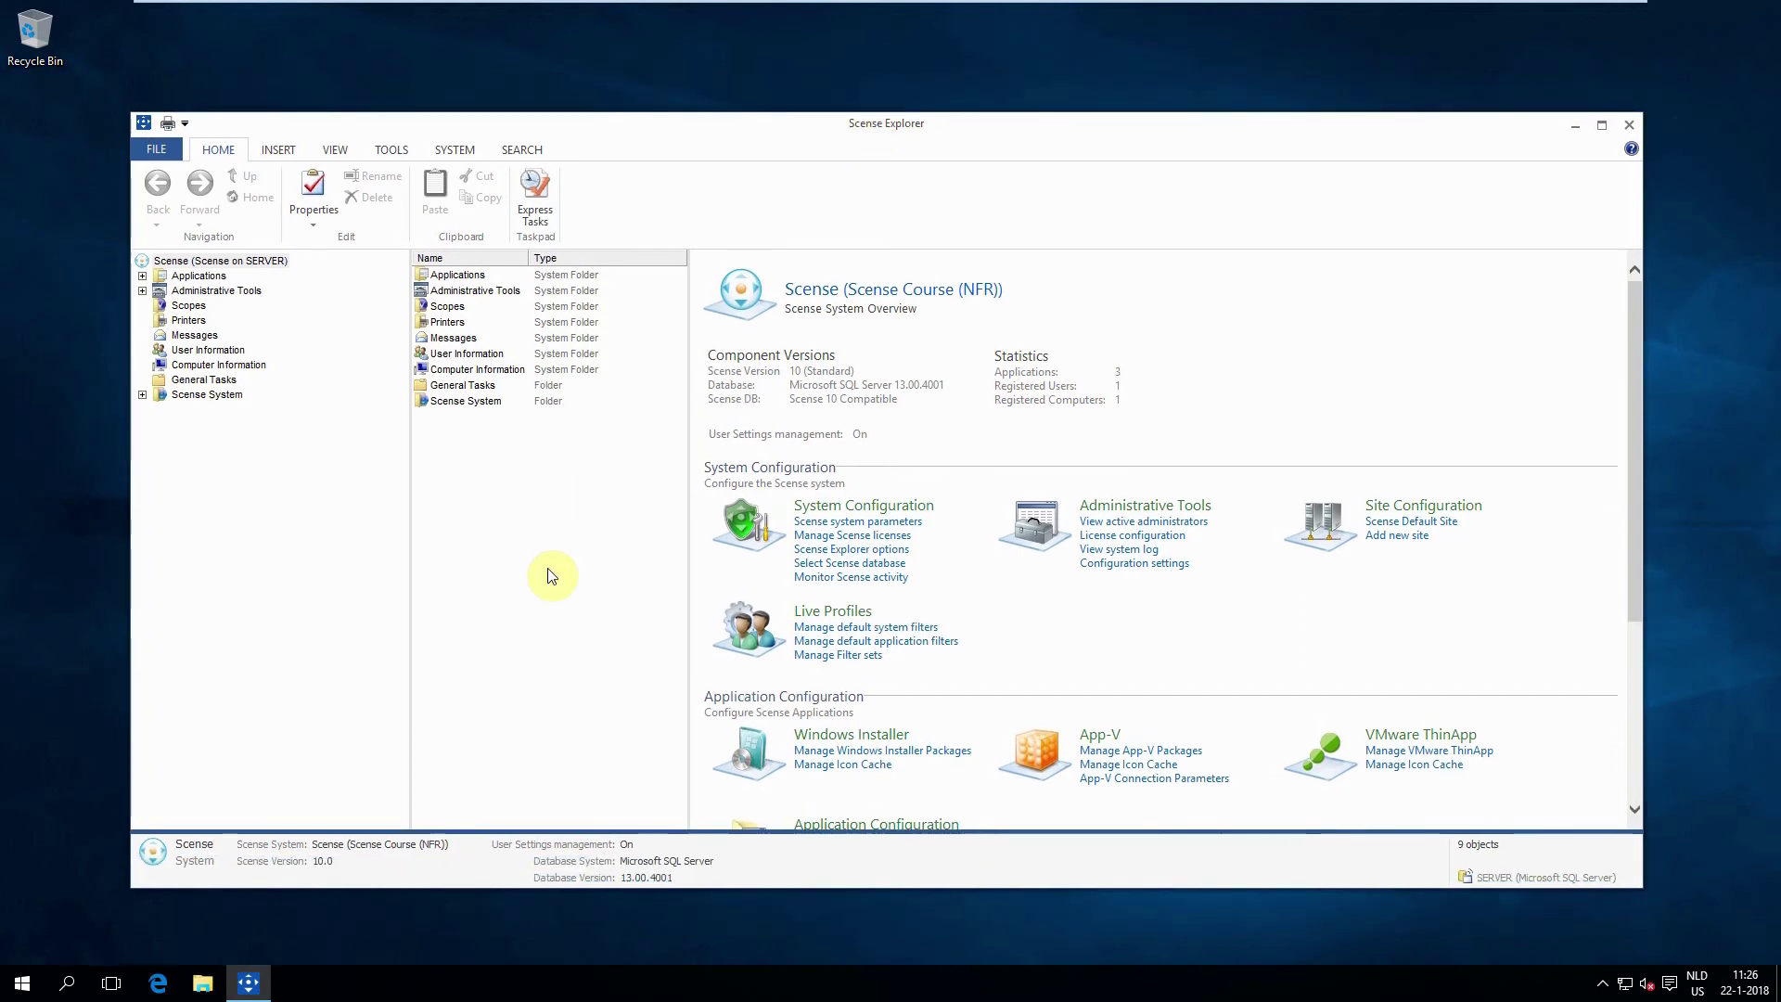